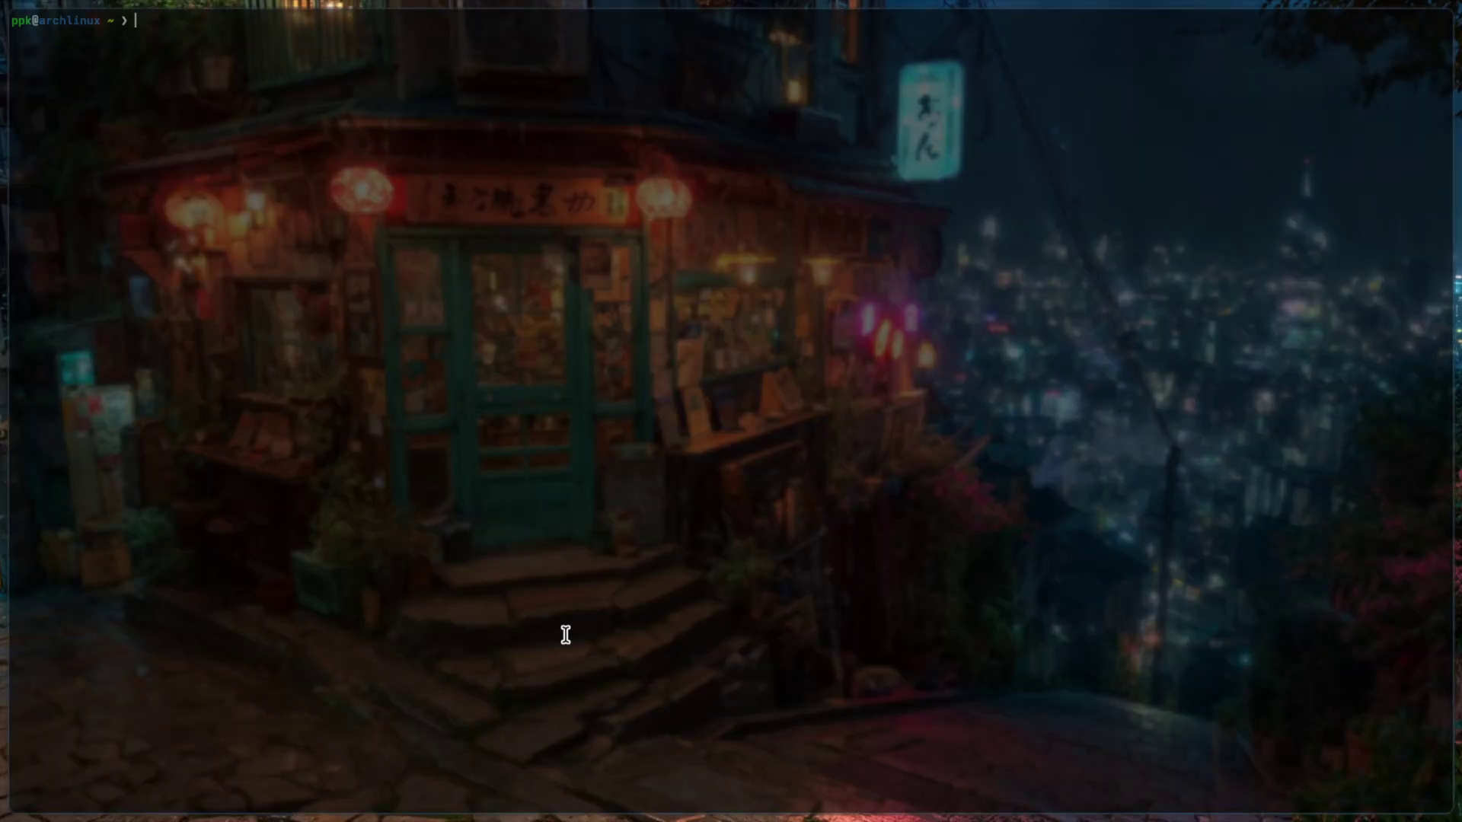
# - Copy the 'yay -S hypryou' line from the nano notes onto the terminal prompt
pyautogui.press('super+s')
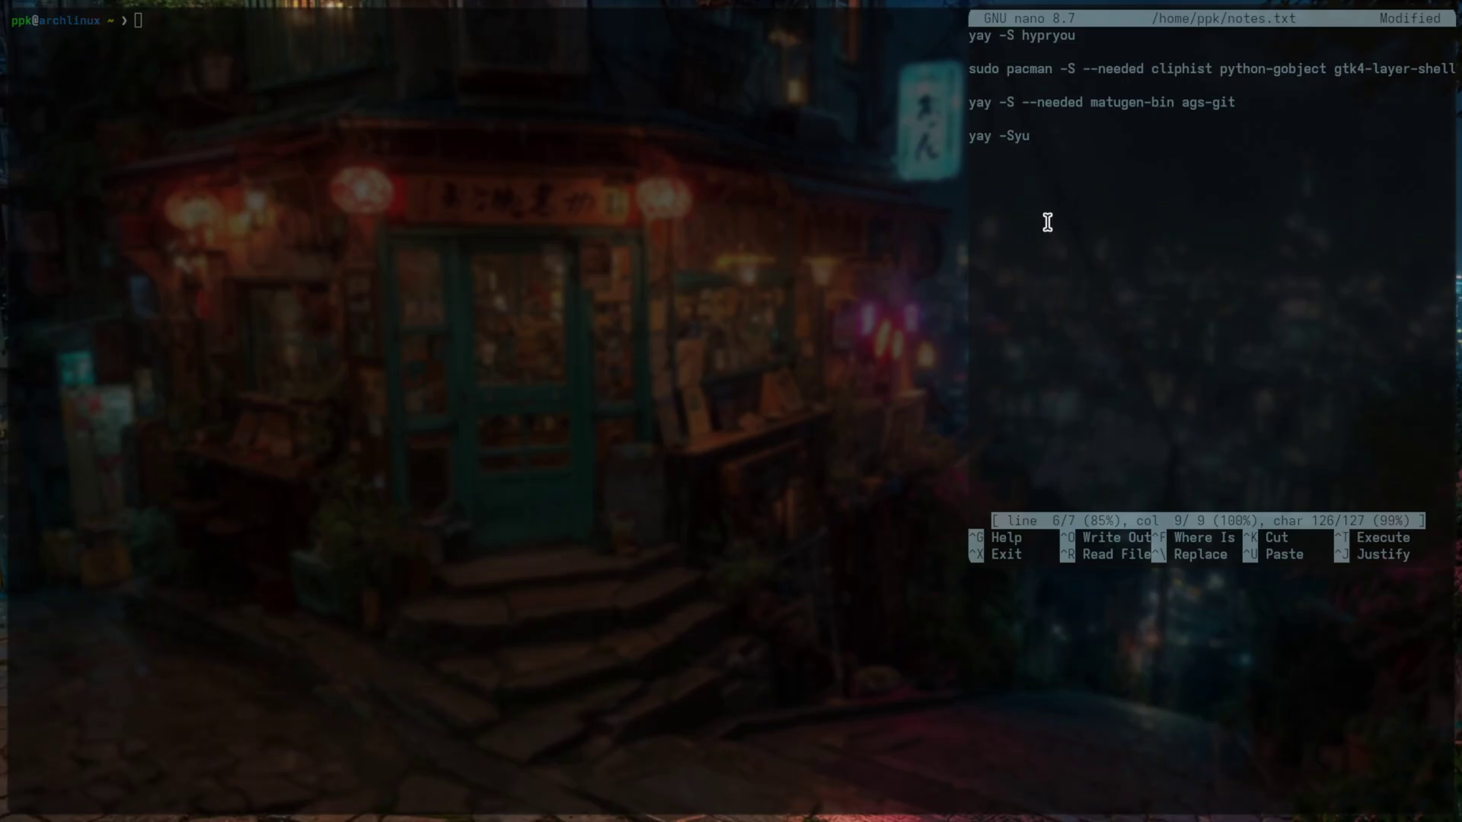
pyautogui.tripleClick(1024, 32)
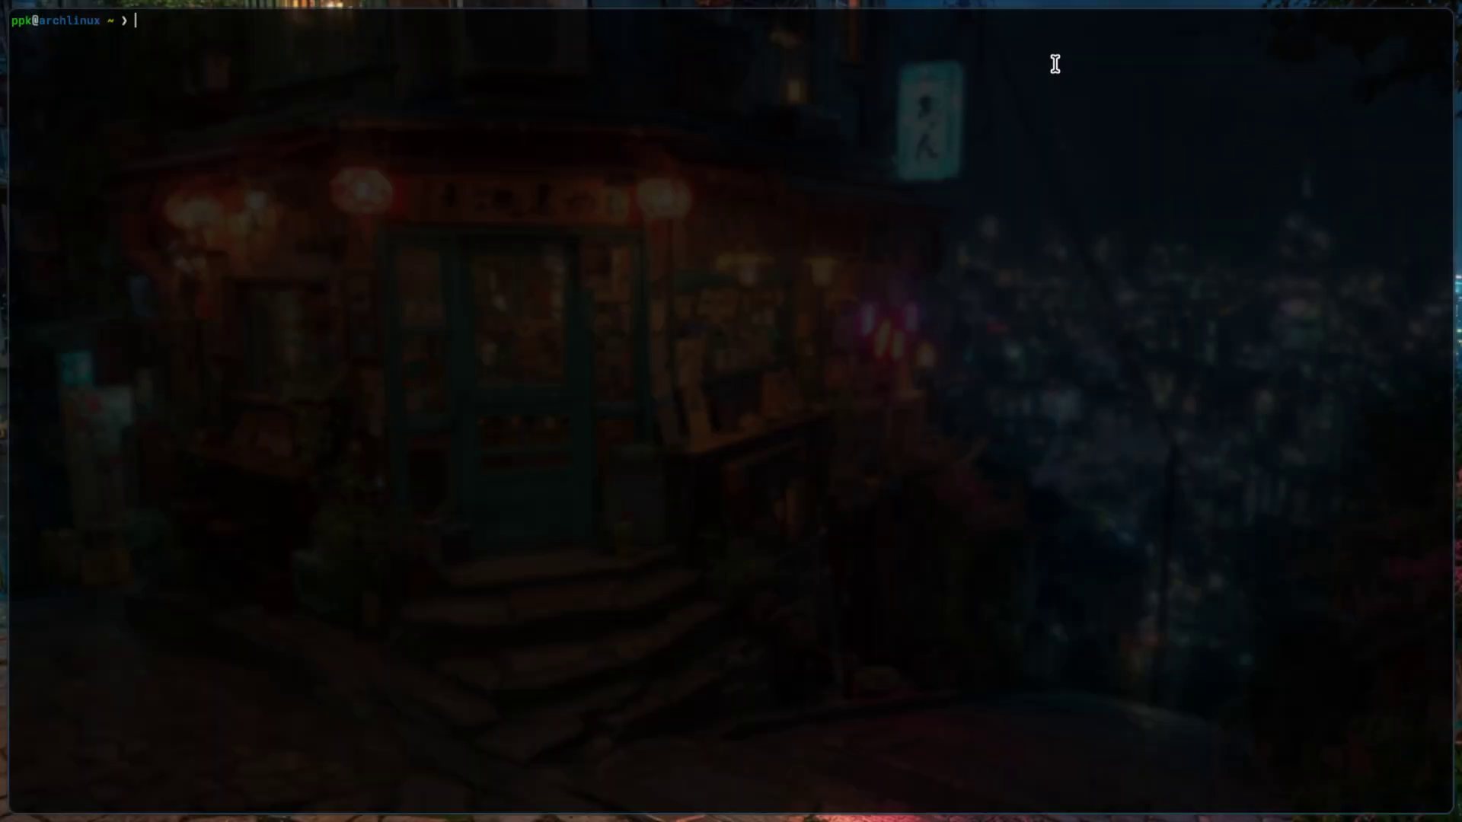
pyautogui.write('yay -S hypryou')
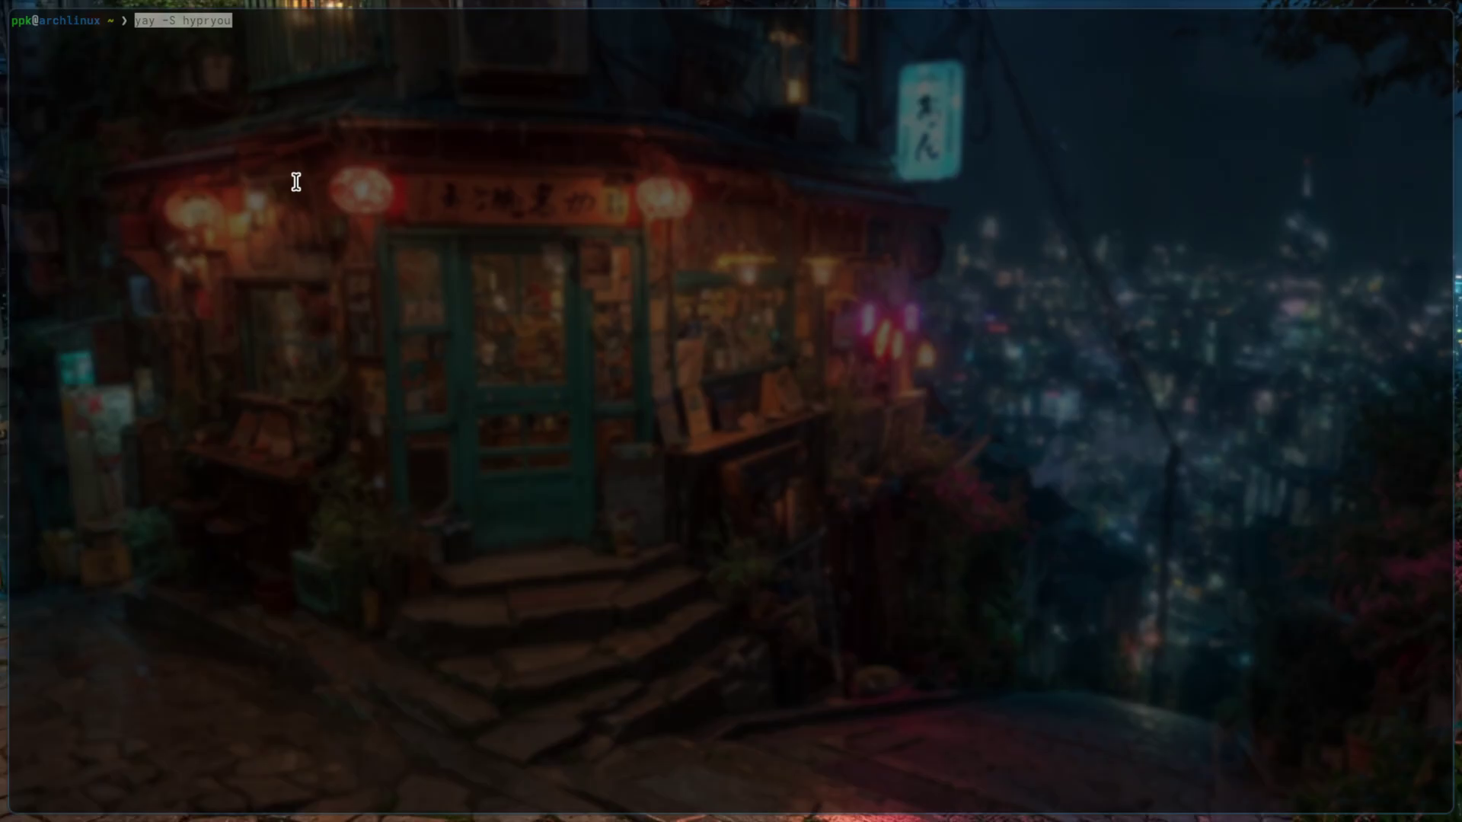
# - Run yay -S hypryou to install hypryou 2.1.11-2 and hypryou-debug, then hide the notes
pyautogui.press('Return')
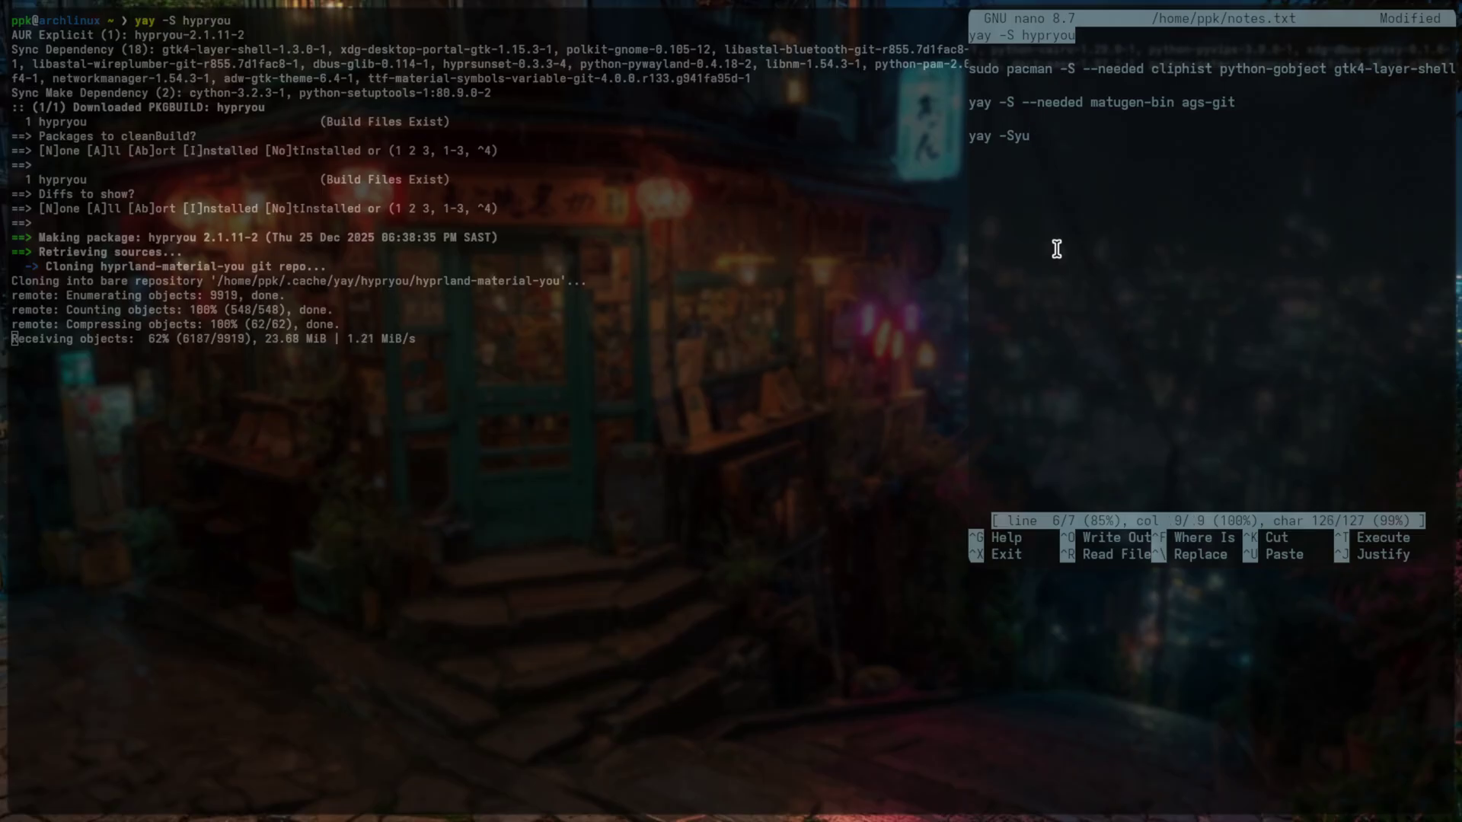
pyautogui.press('super+q')
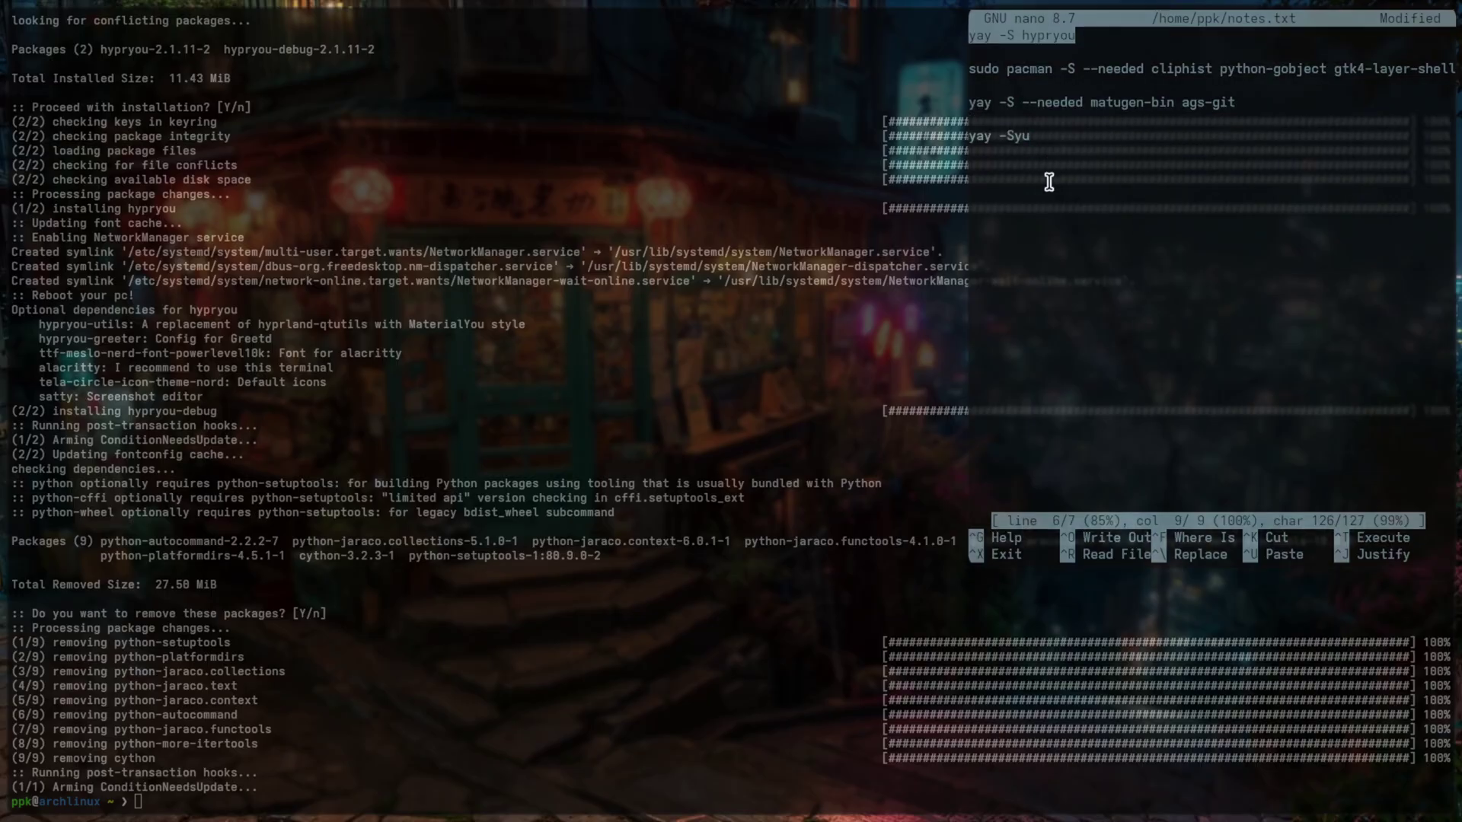
# - Hide the notes and run yay to upgrade all packages before rebooting
pyautogui.press('super+s')
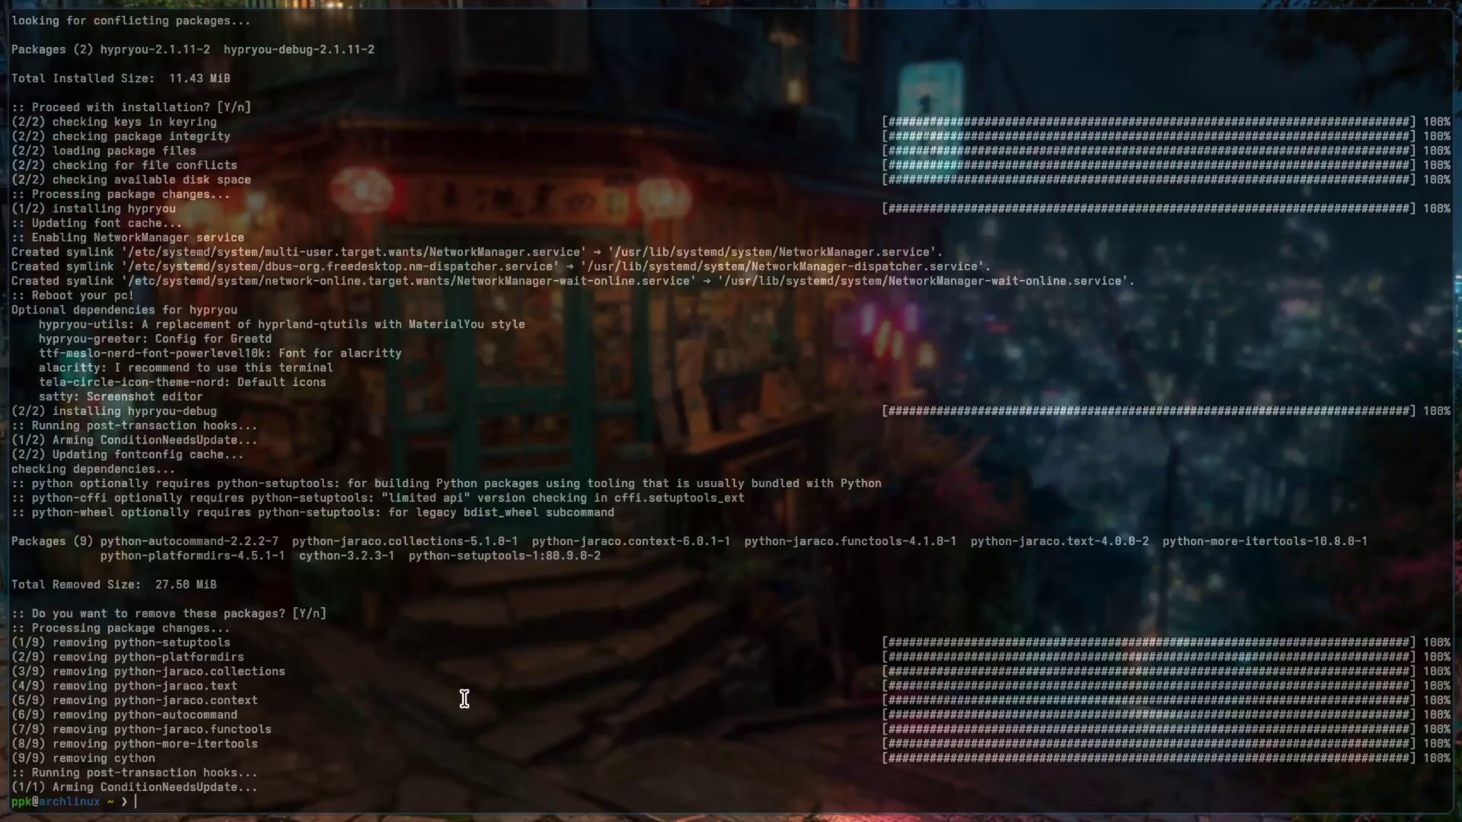
pyautogui.write('yay')
pyautogui.press('Return')
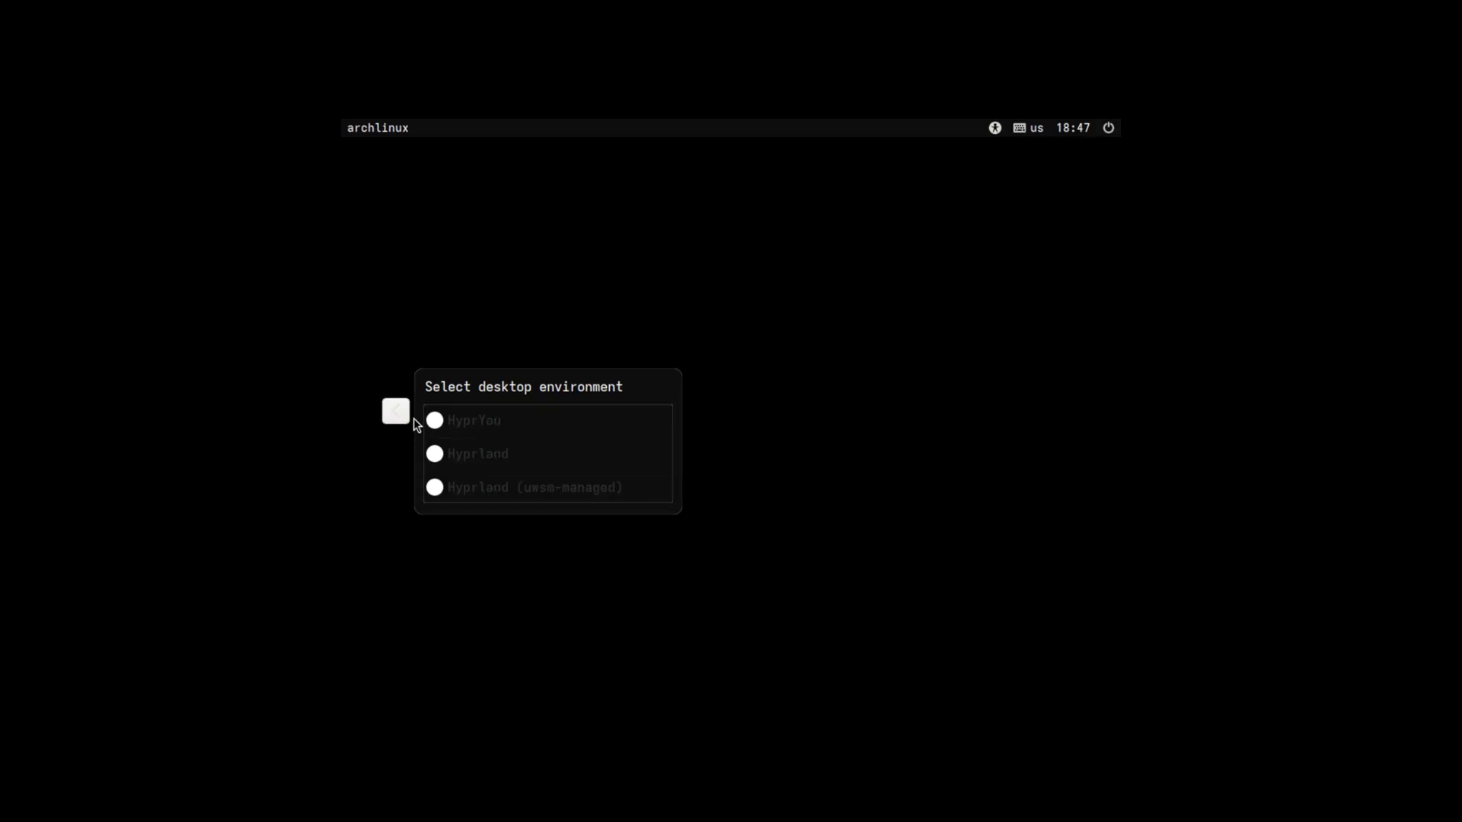
# - Choose the HyprYou session at the greeter and log in with the password
pyautogui.click(432, 428)
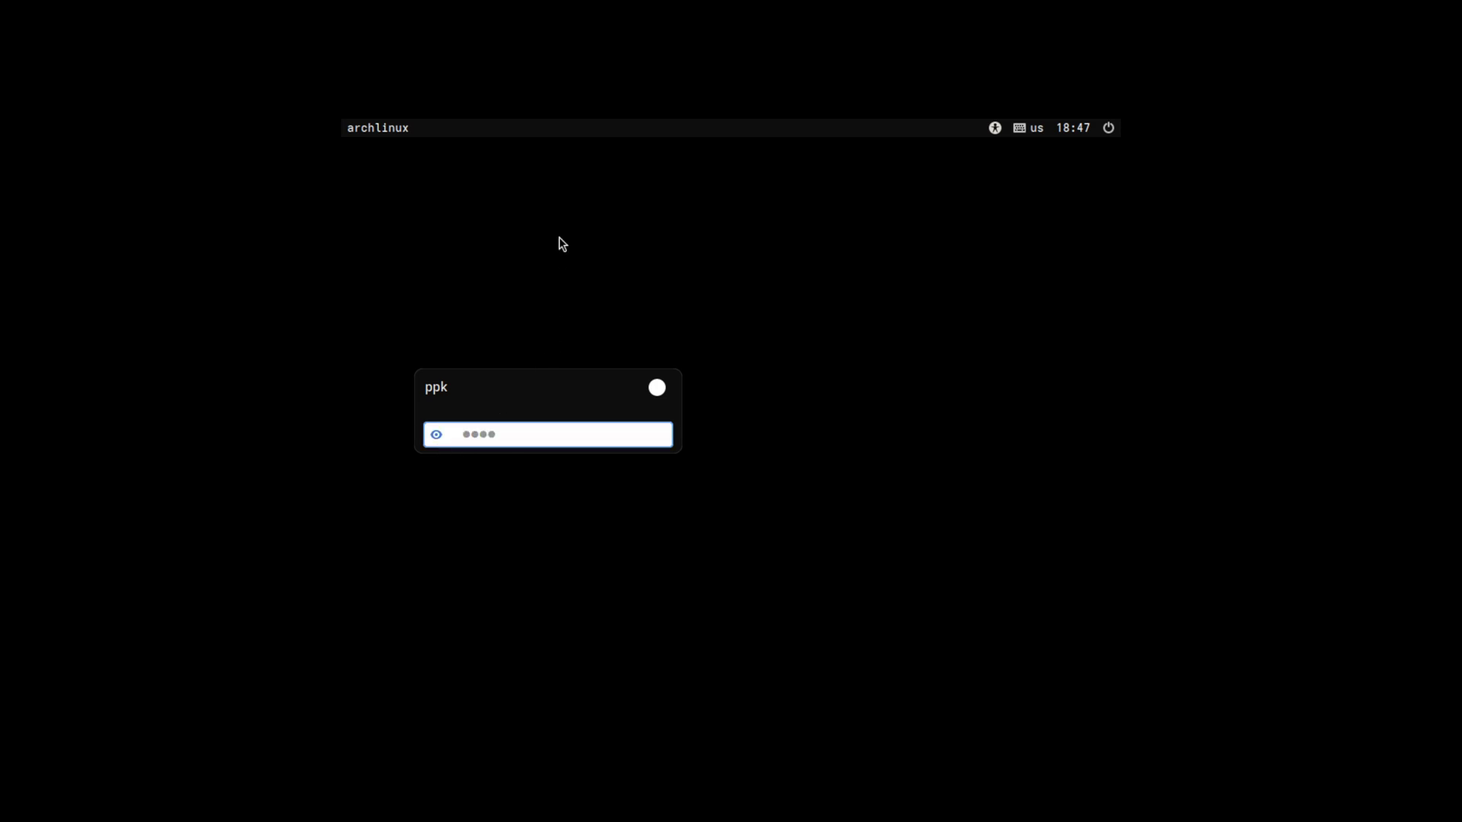
pyautogui.press('Return')
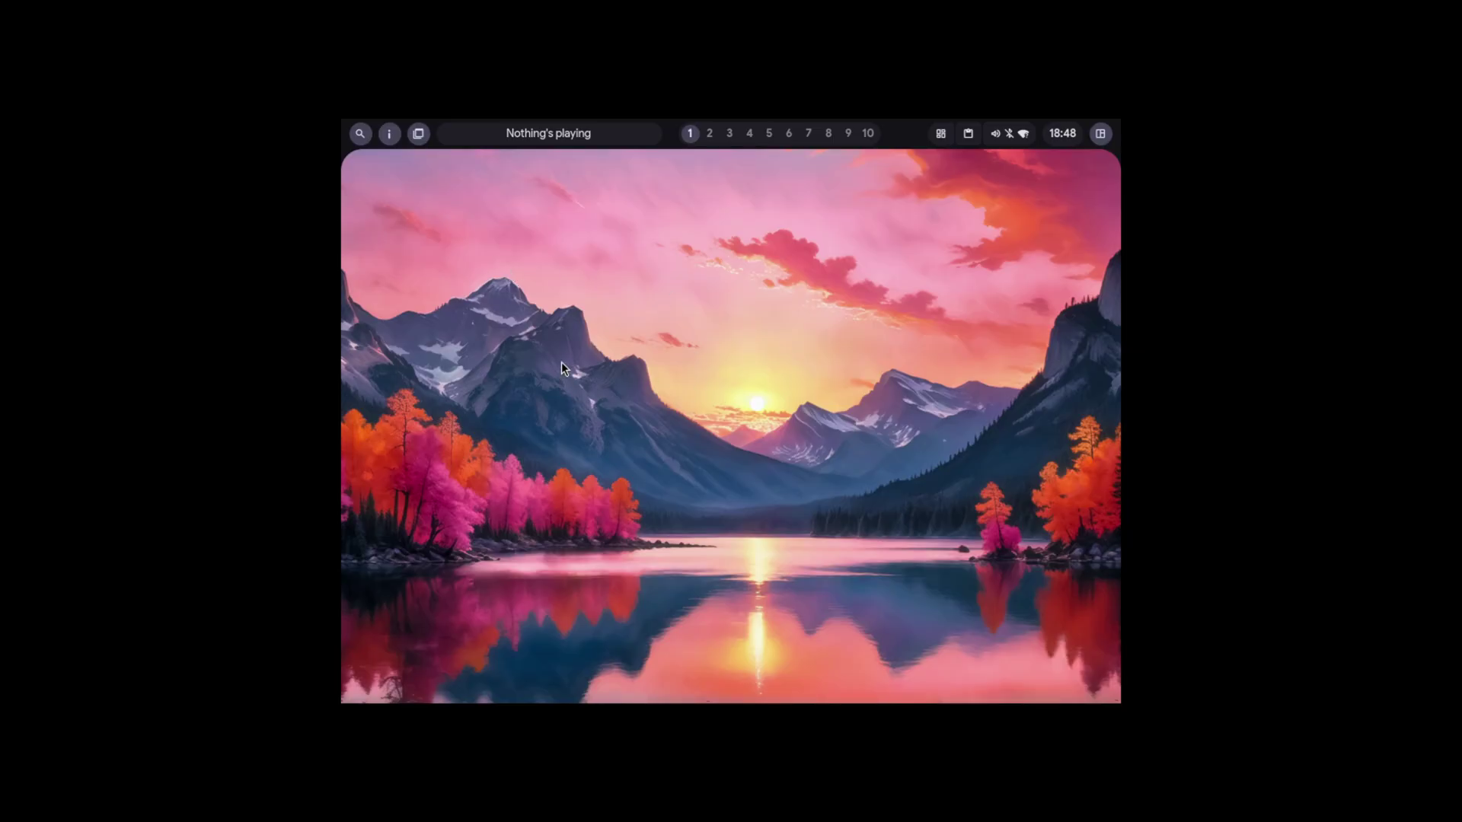
pyautogui.click(1101, 135)
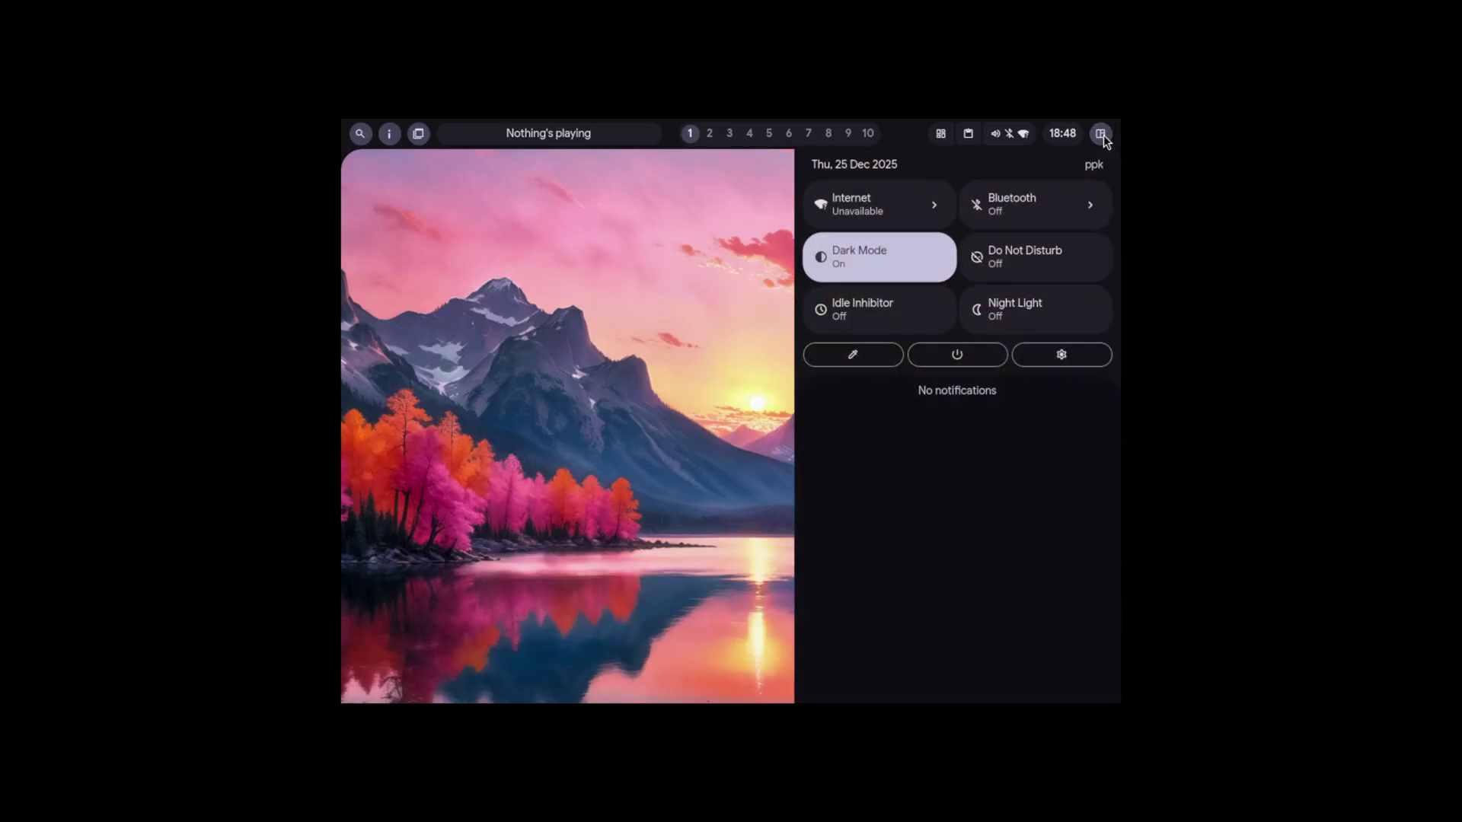
pyautogui.click(1066, 356)
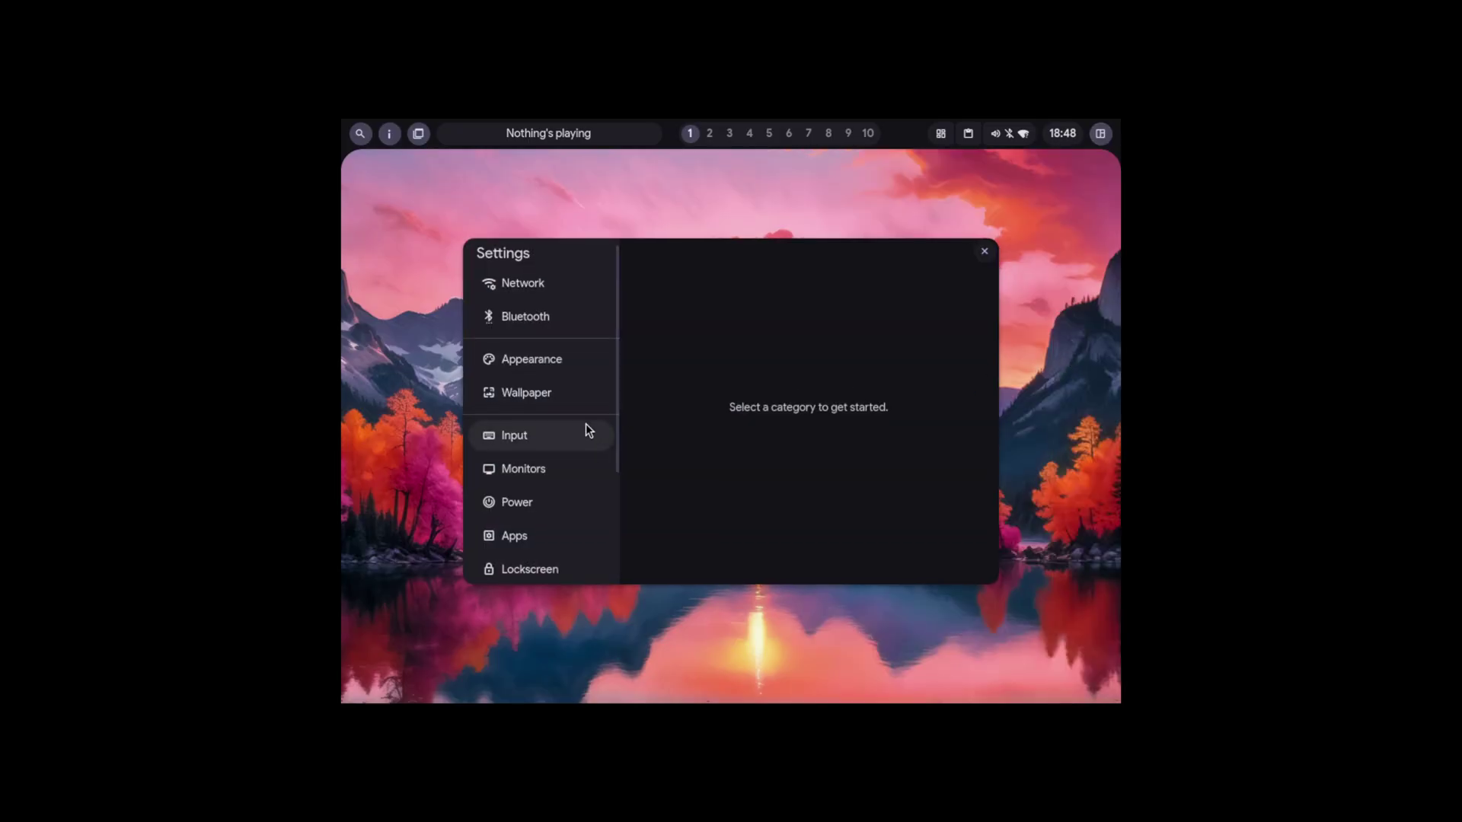
pyautogui.click(532, 472)
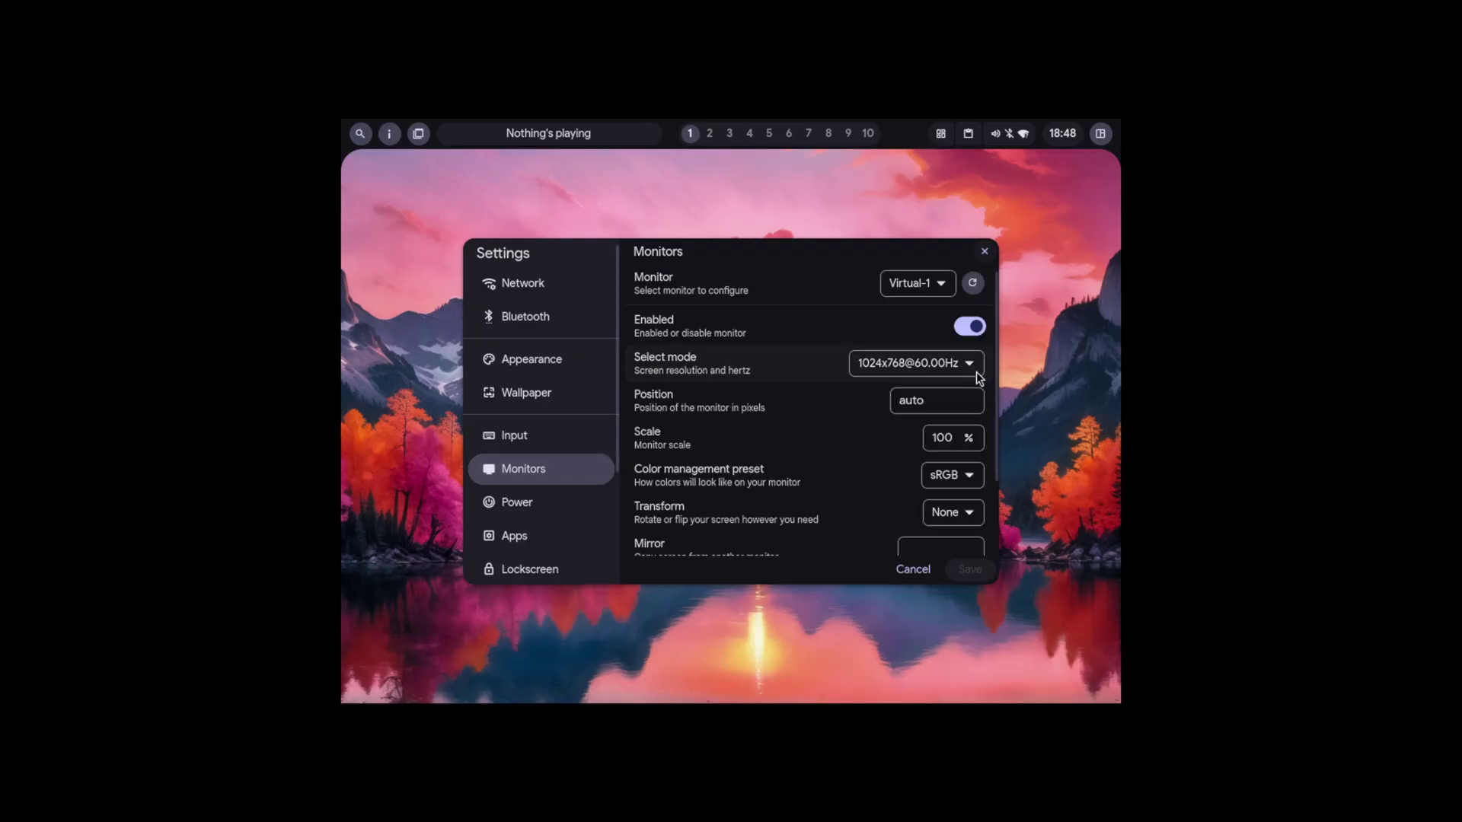
pyautogui.click(970, 363)
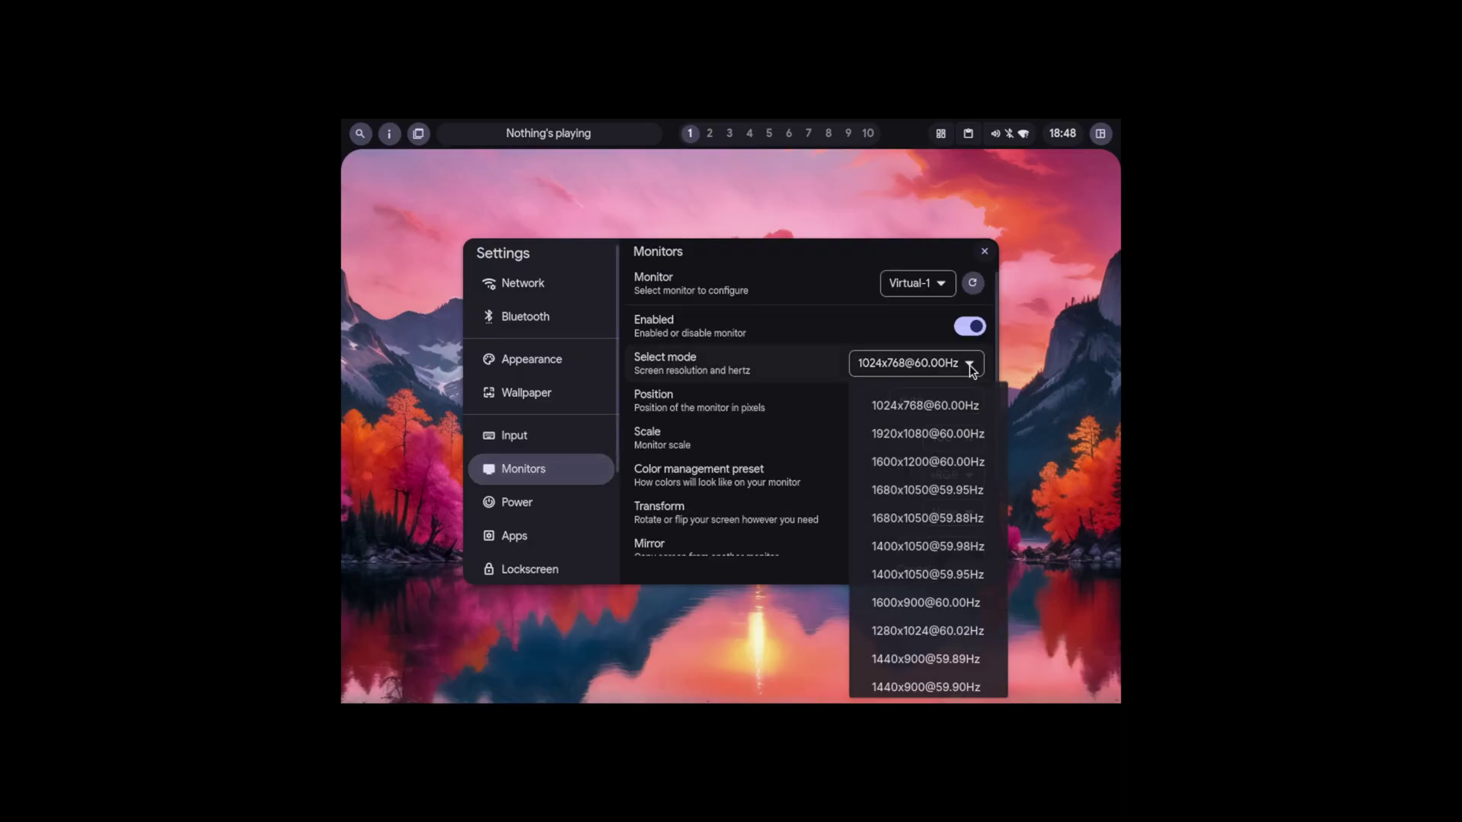
pyautogui.click(903, 440)
pyautogui.click(973, 572)
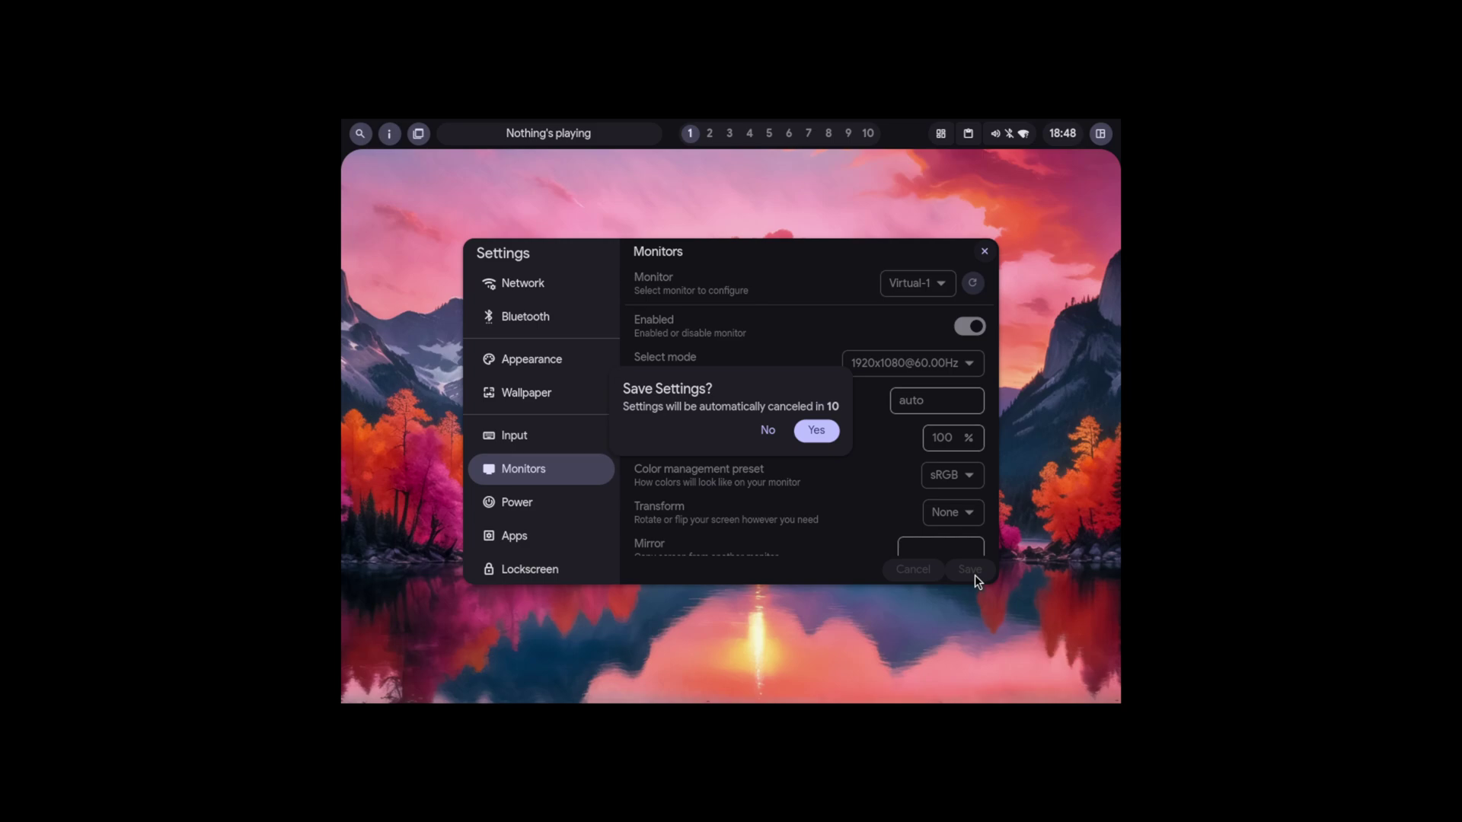
pyautogui.click(810, 434)
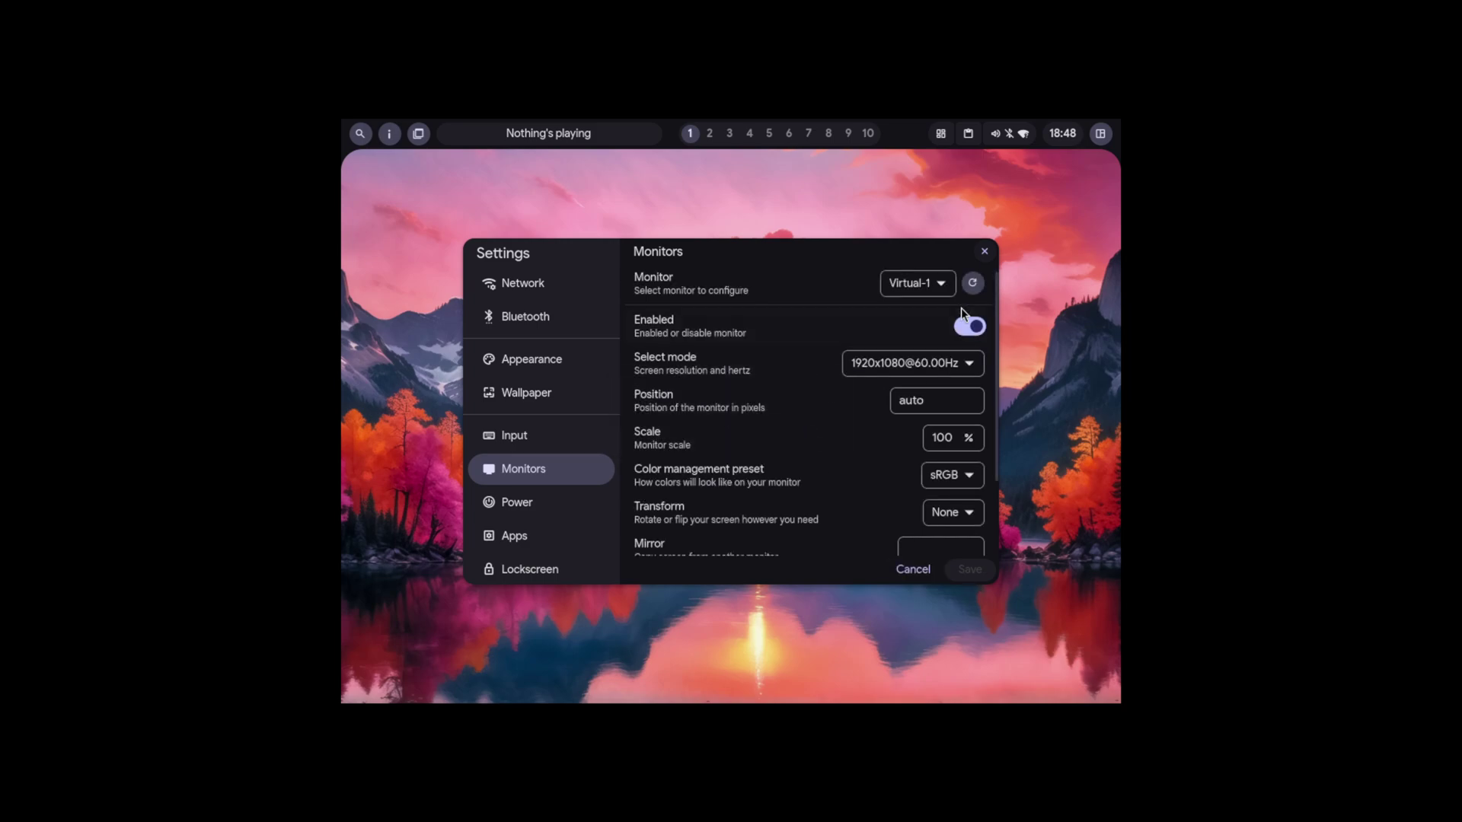
pyautogui.click(985, 250)
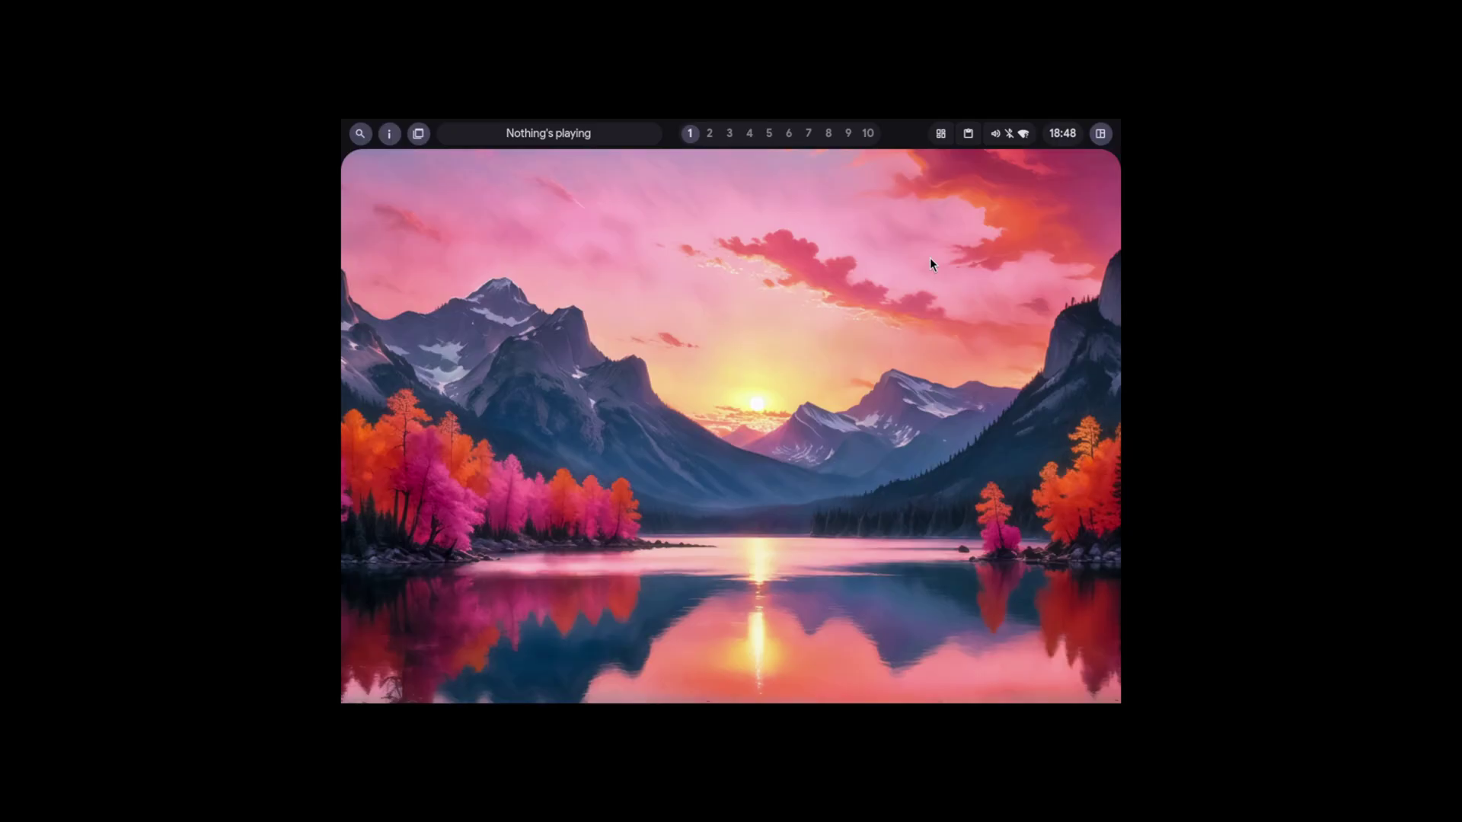
# - Bring up the power menu from quick settings to restart the HyprYou session
pyautogui.click(1101, 134)
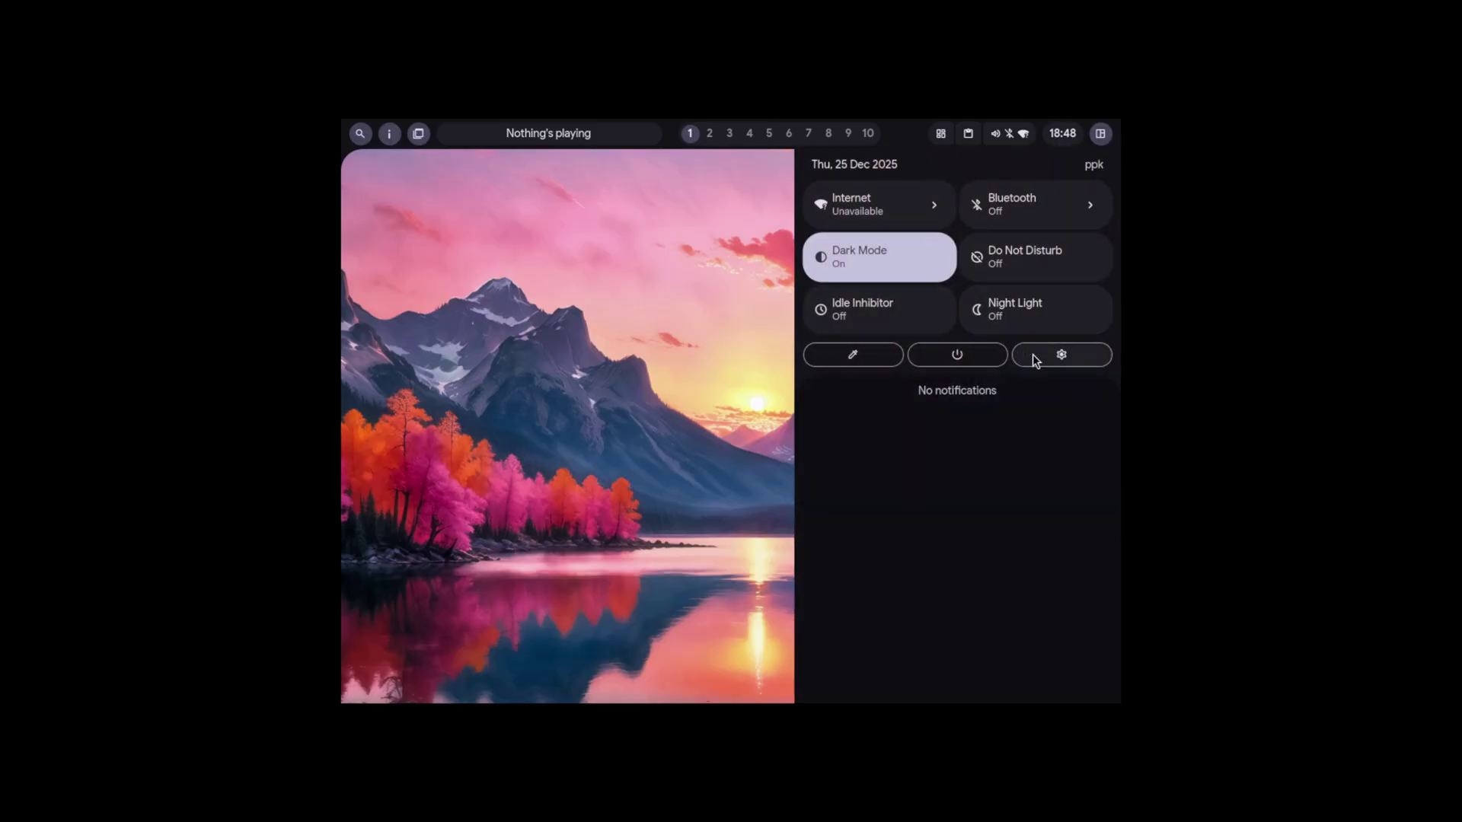
pyautogui.click(958, 358)
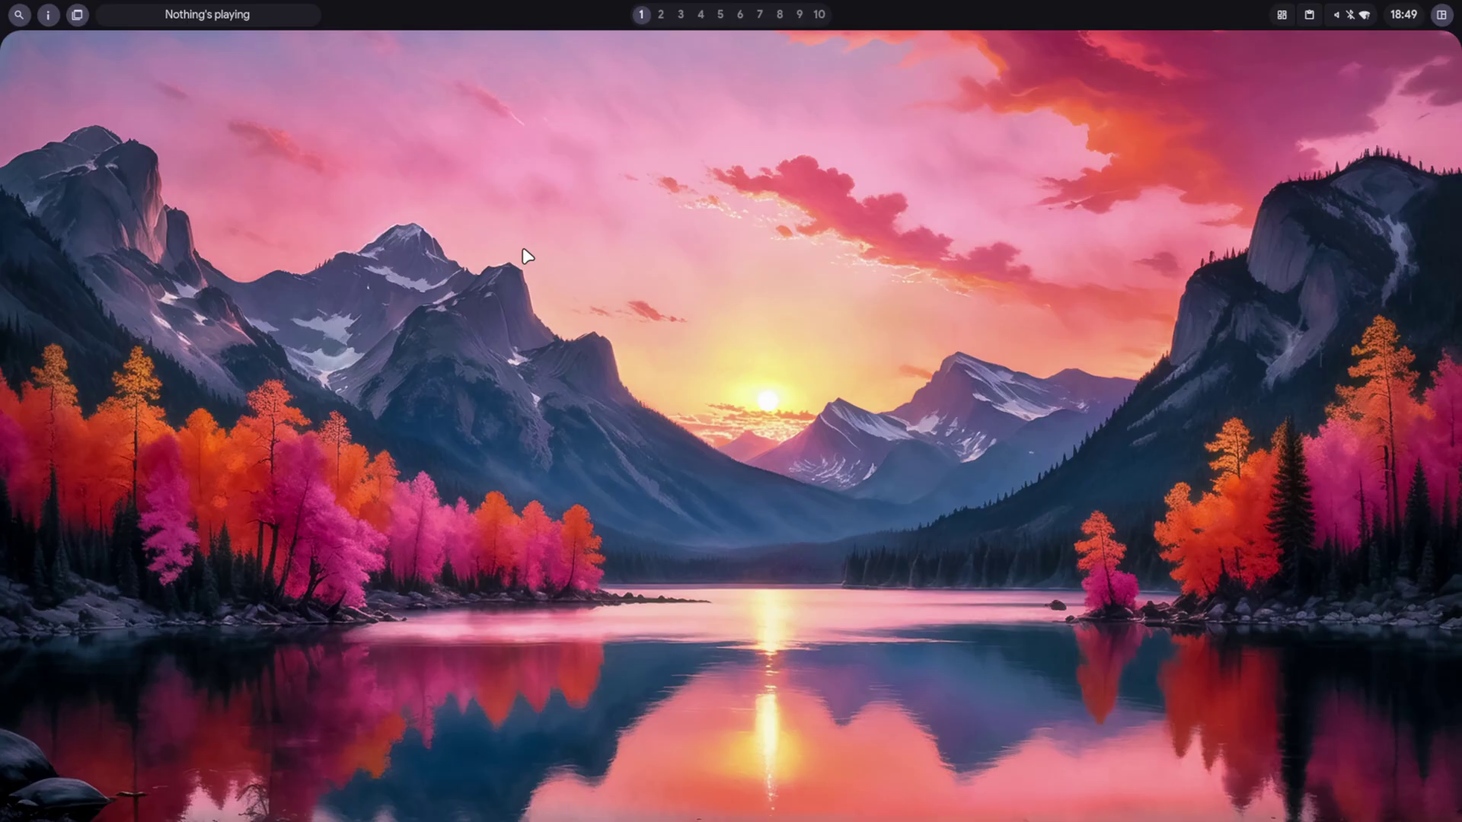
# - Launch kitty from the bar's application launcher
pyautogui.moveTo(31, 8)
pyautogui.moveTo(465, 11)
pyautogui.click(16, 18)
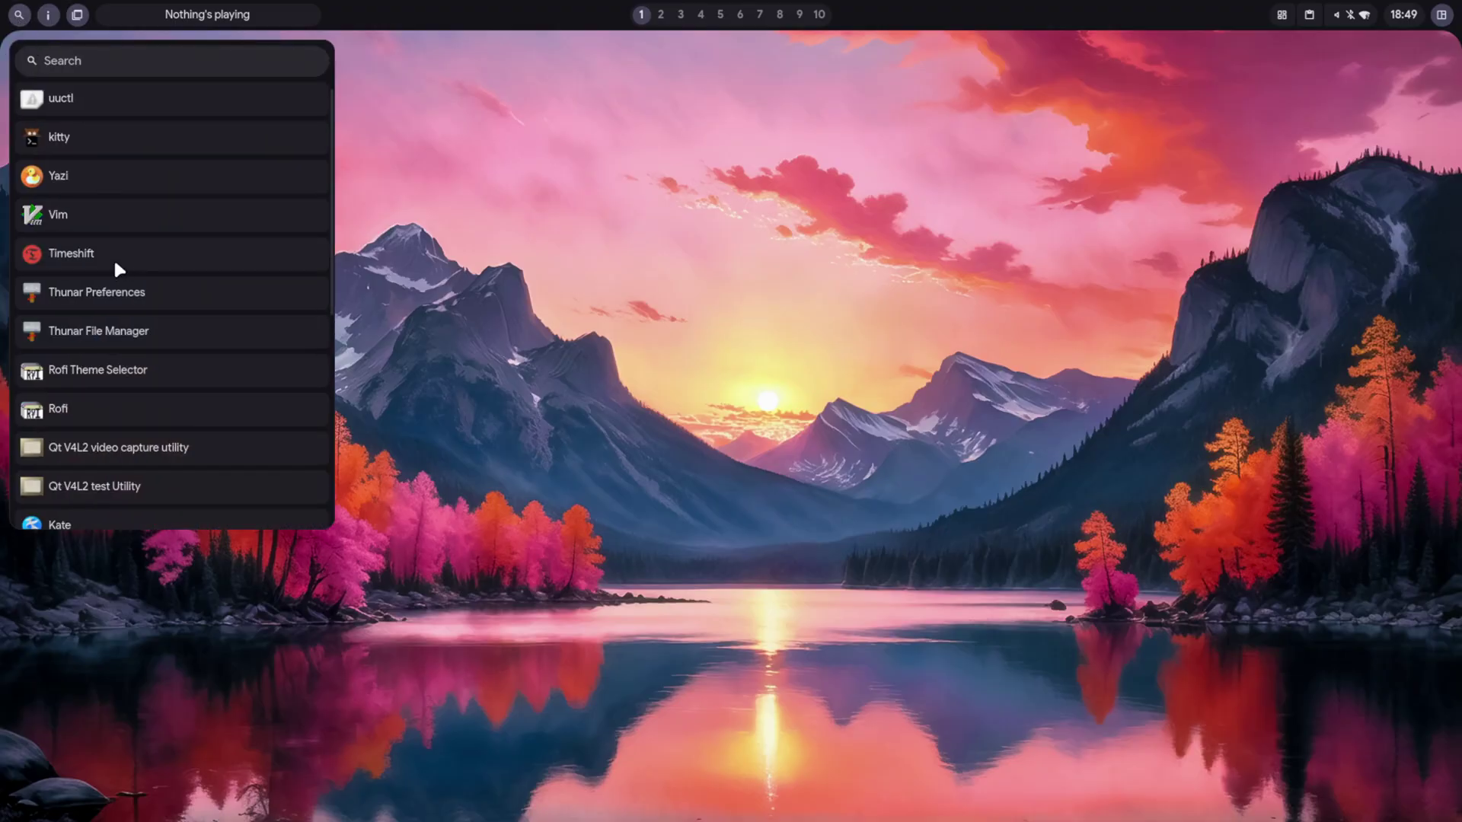
pyautogui.scroll(-5, 150, 370)
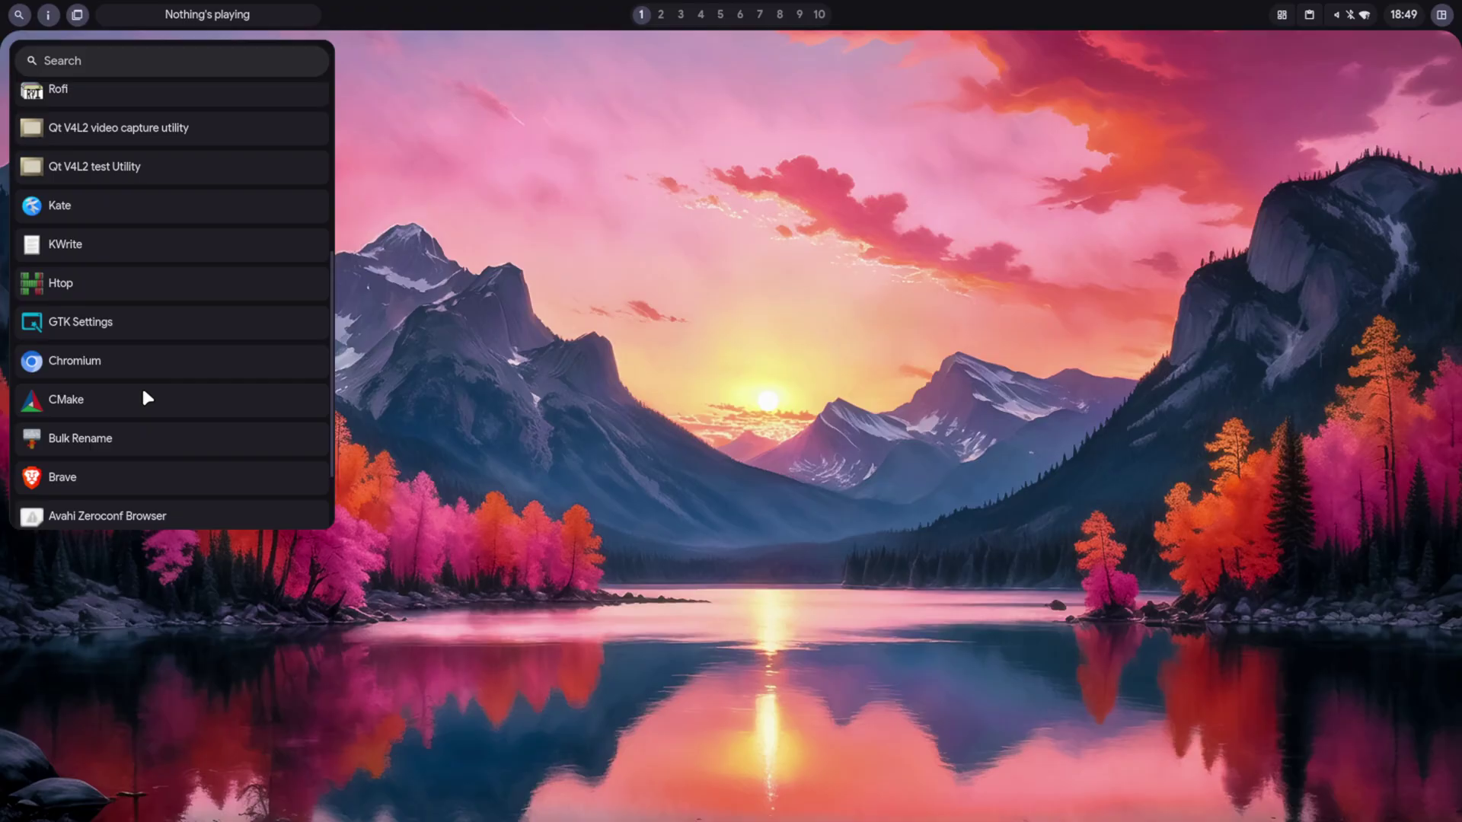
pyautogui.scroll(-2, 140, 404)
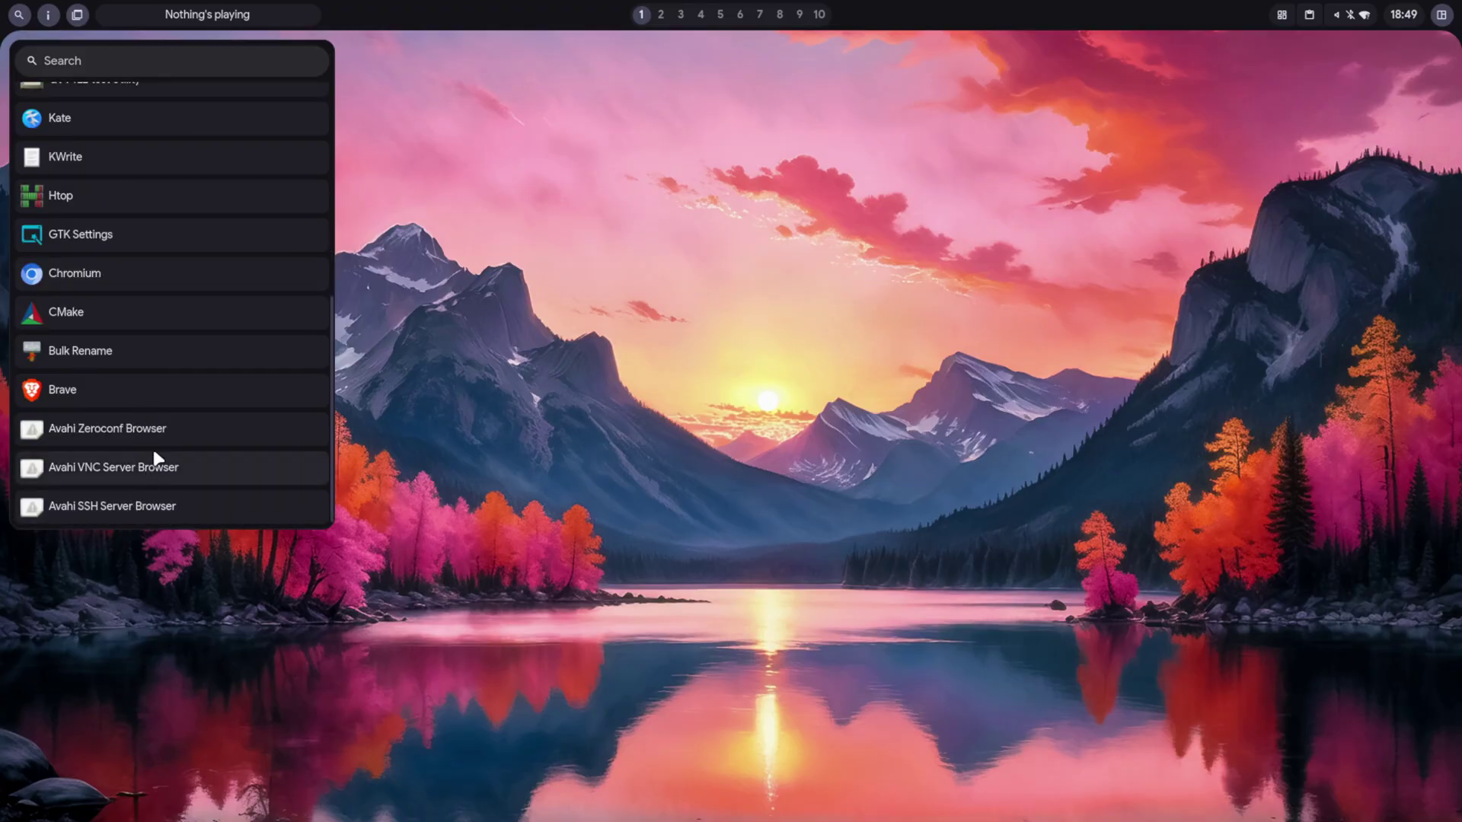
pyautogui.scroll(6, 105, 349)
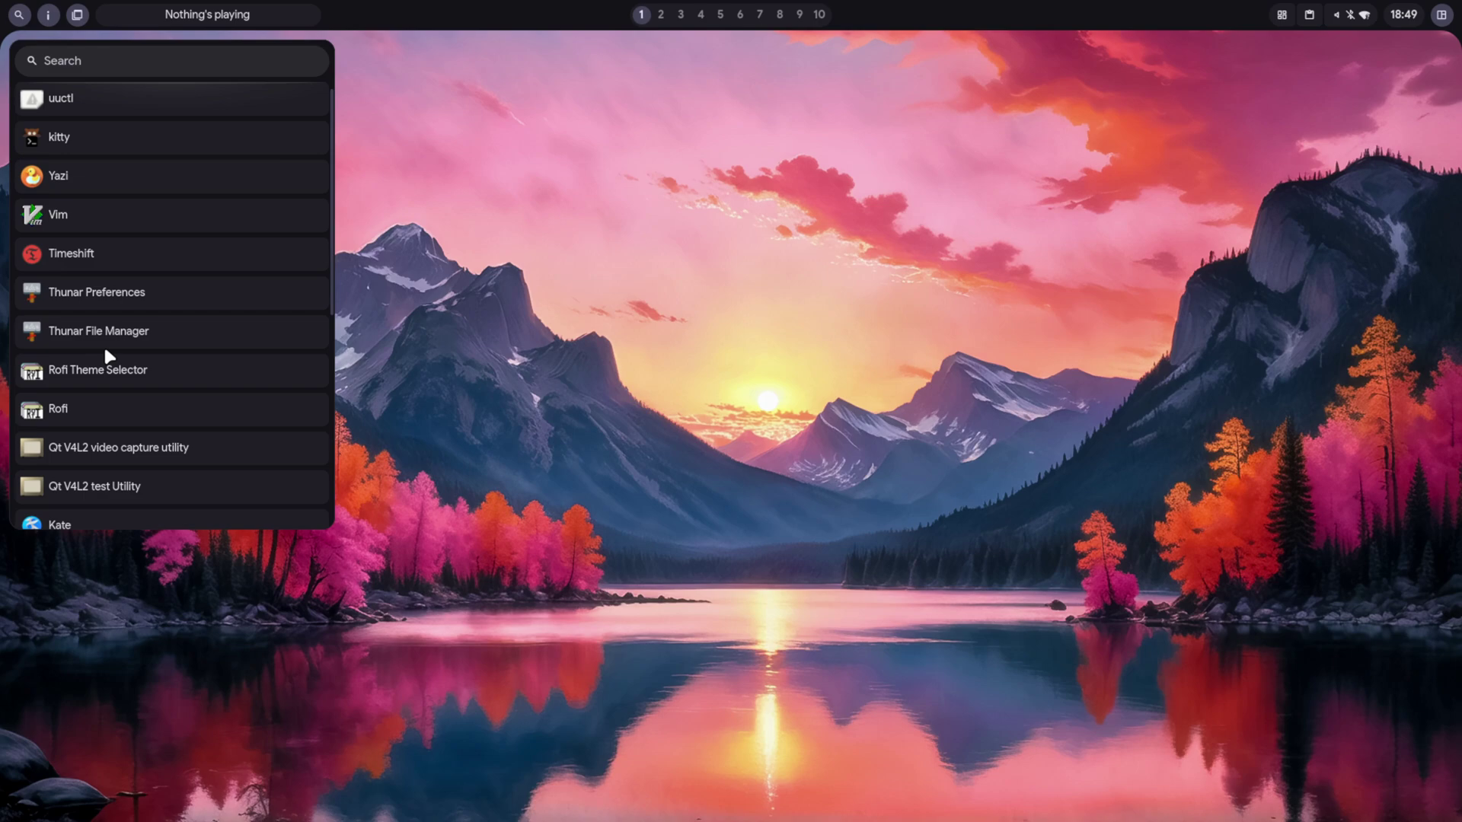
pyautogui.click(86, 135)
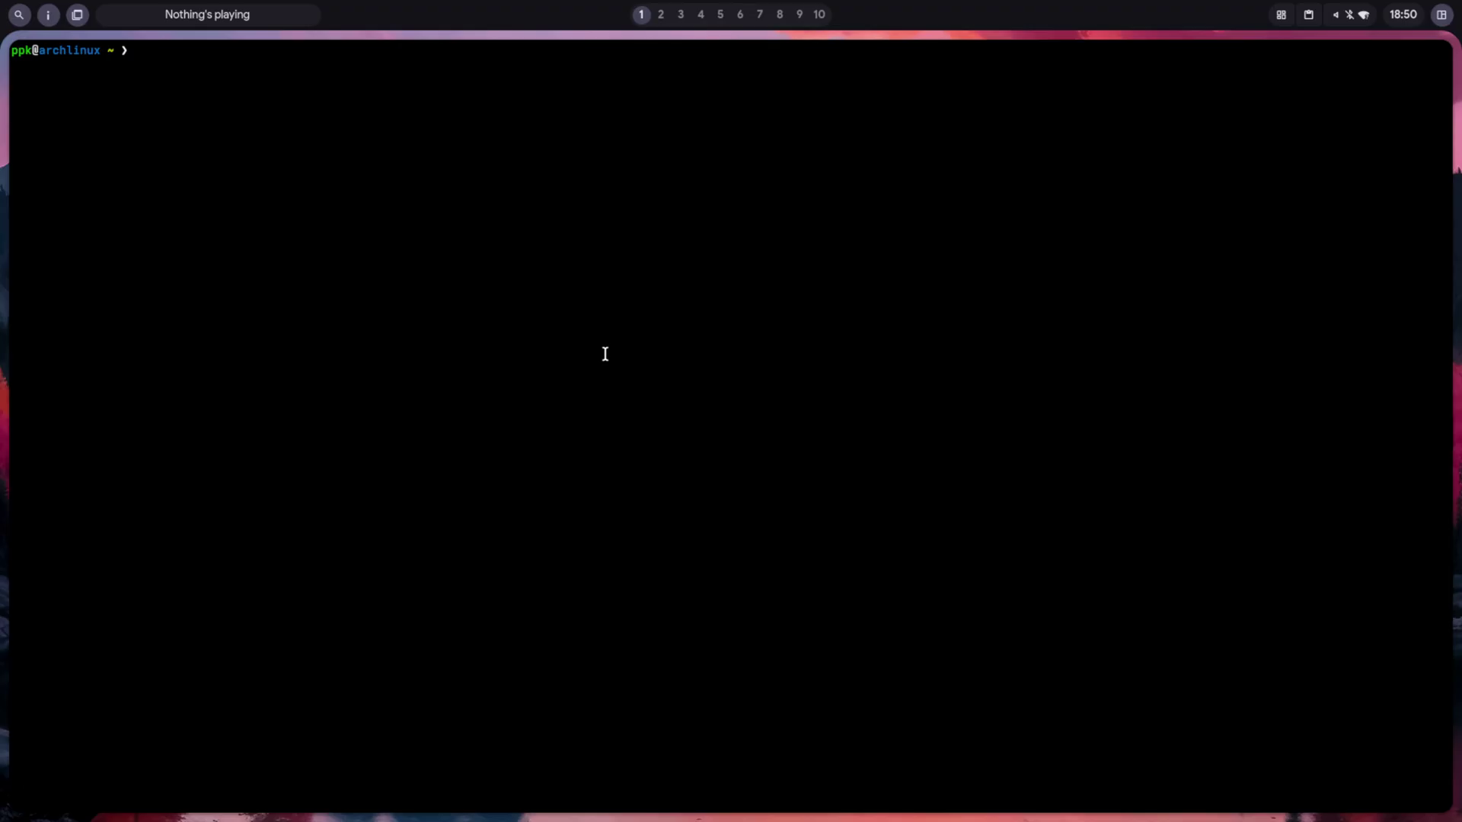
# - Close kitty with Super+Q, view the HyprYou v2.1.11 about info, and open quick settings
pyautogui.press('super+q')
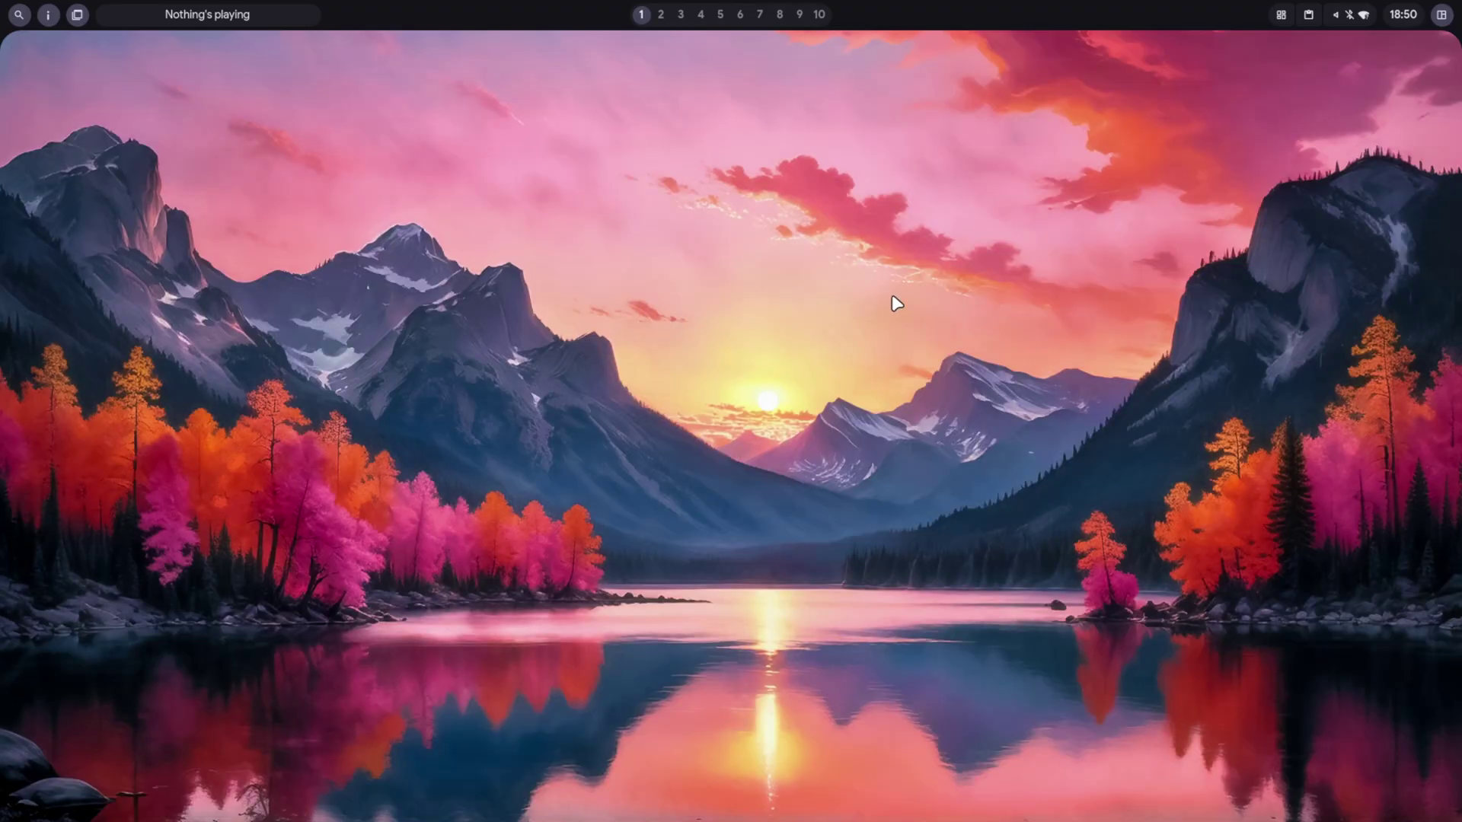
pyautogui.click(48, 15)
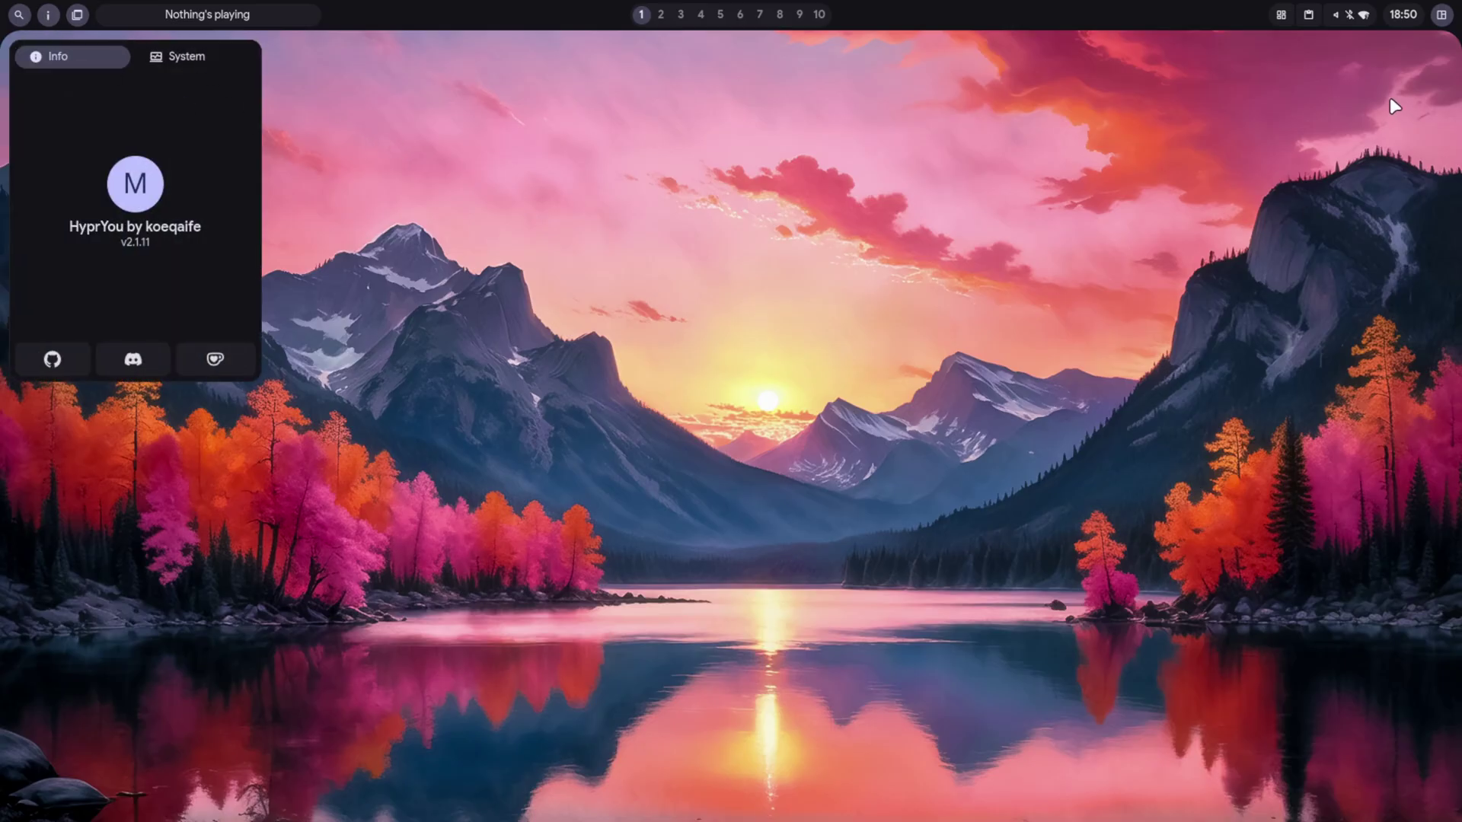
pyautogui.click(1441, 16)
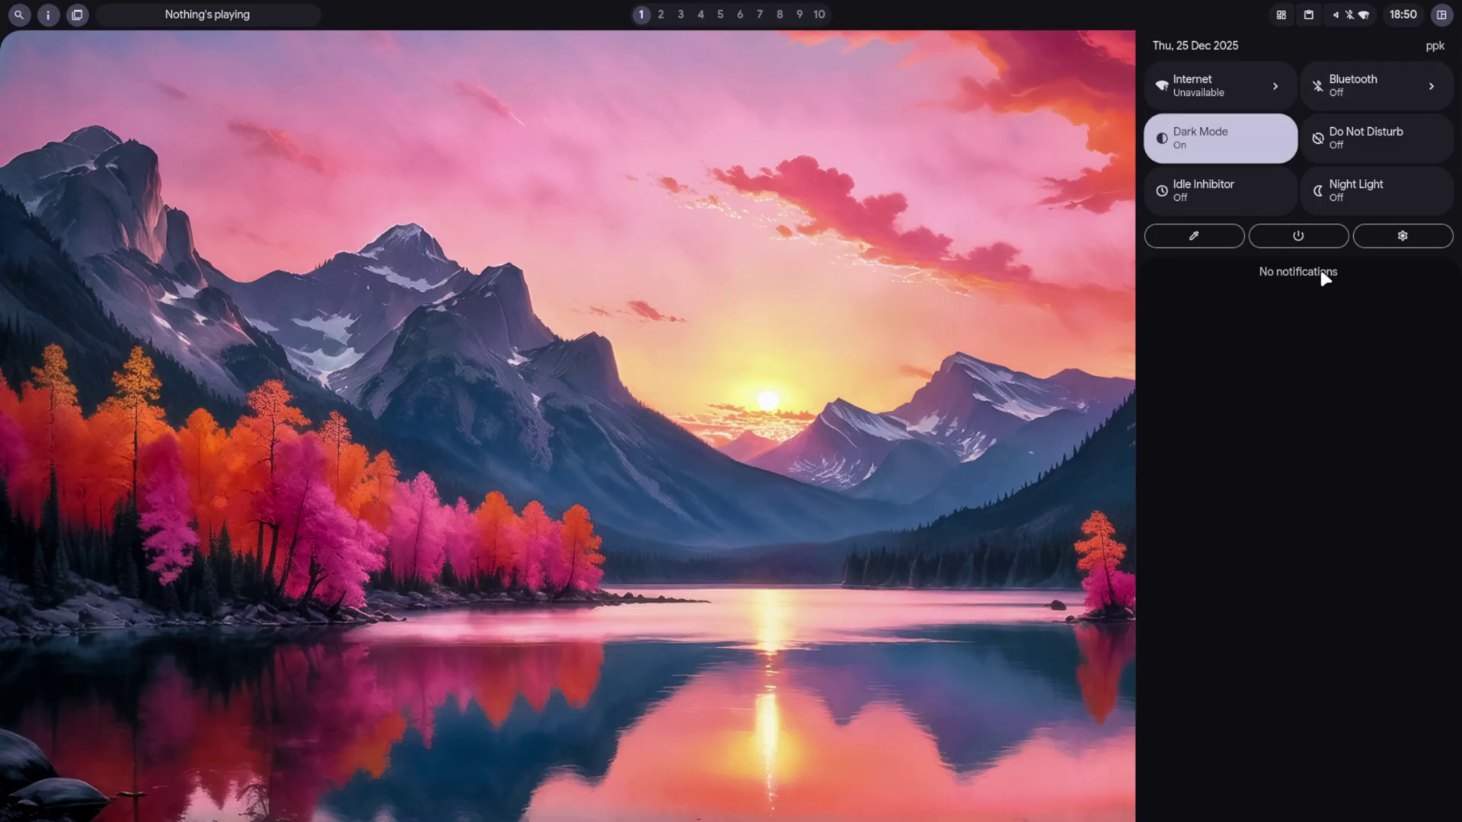
# - Toggle Dark Mode off and back on, peek at the power menu, then open Settings
pyautogui.click(1206, 150)
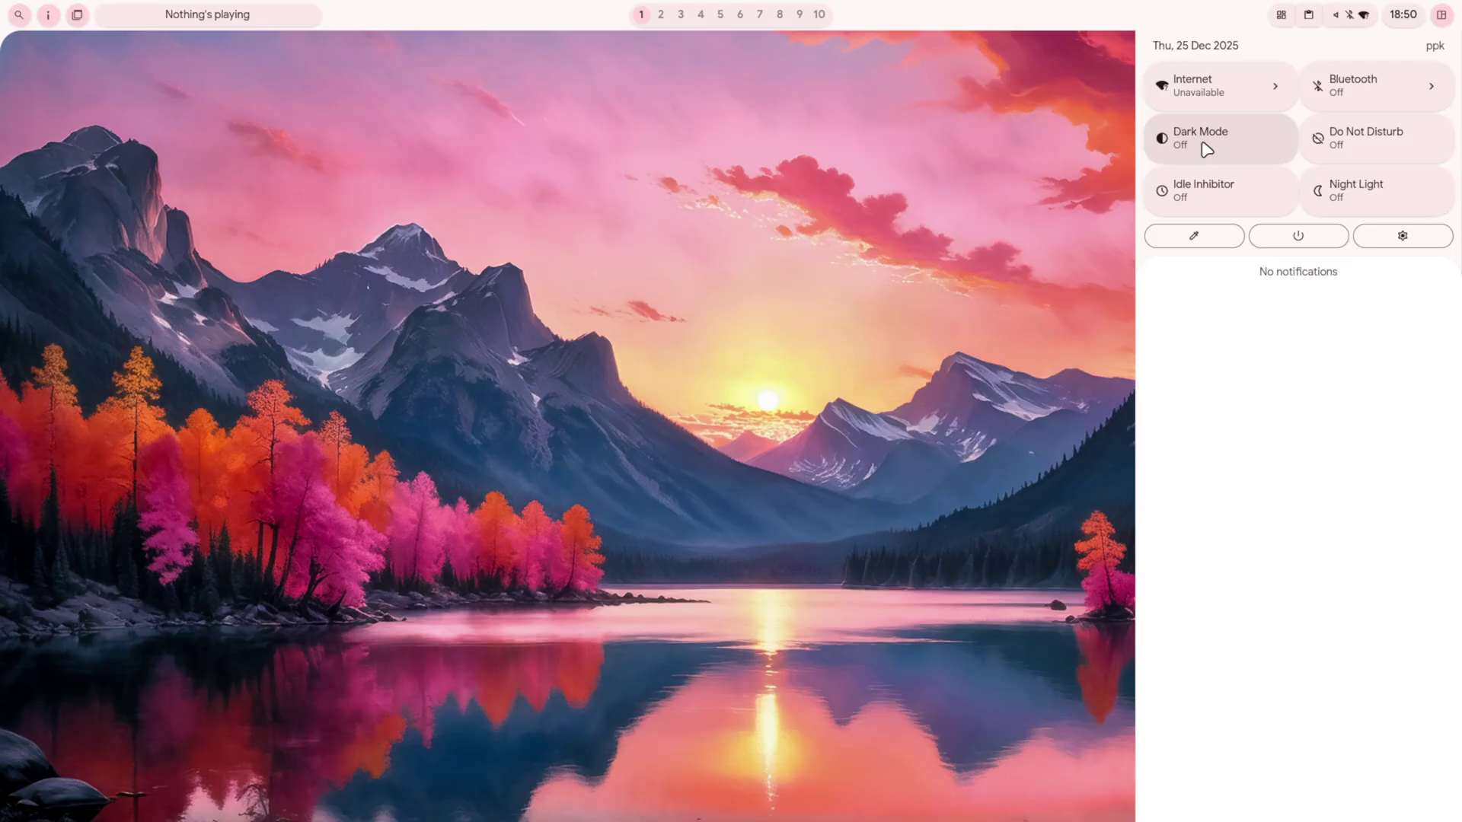
pyautogui.click(1207, 150)
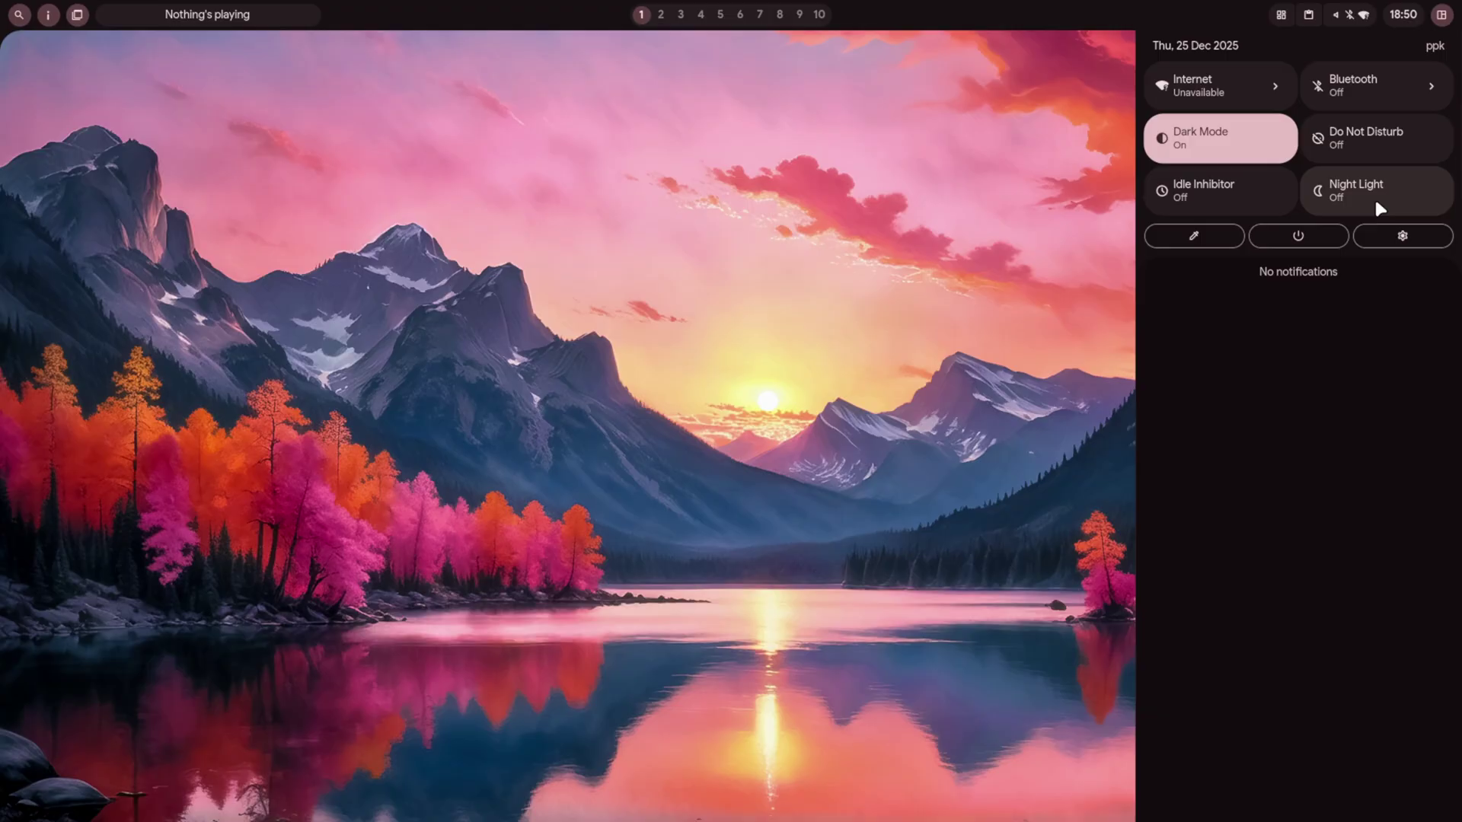
pyautogui.click(1300, 231)
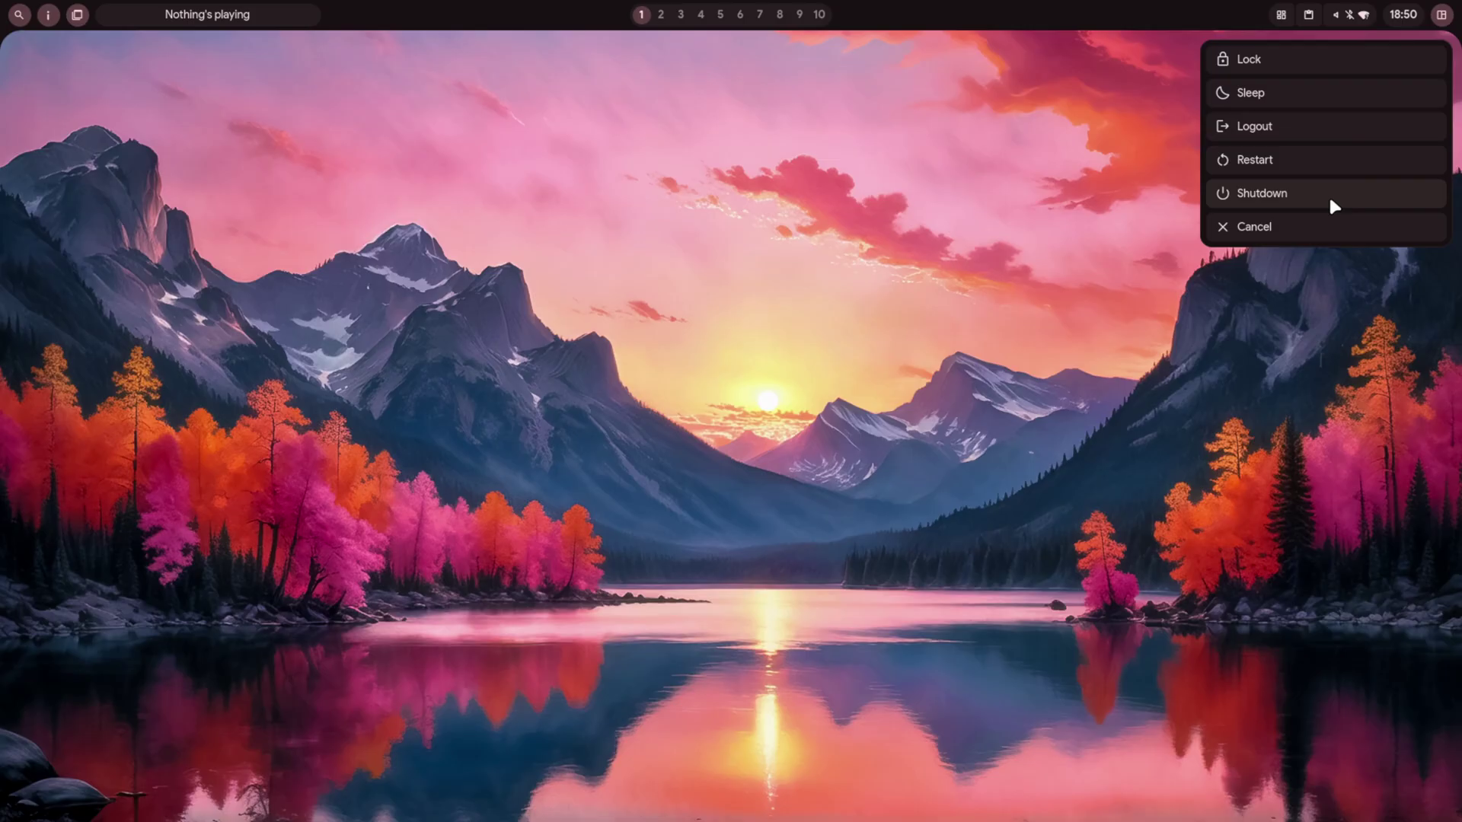
pyautogui.click(1442, 16)
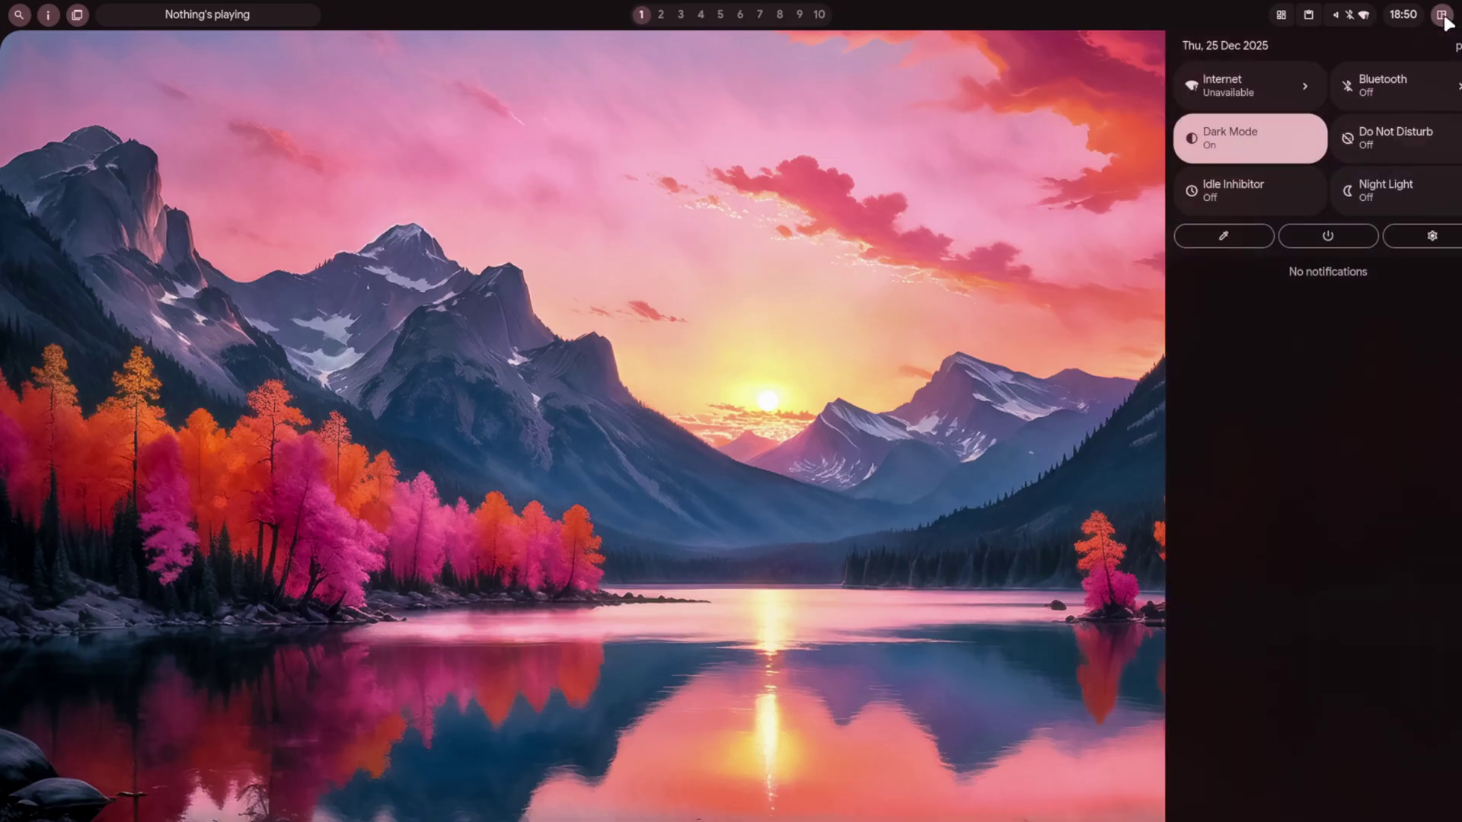
pyautogui.click(1403, 236)
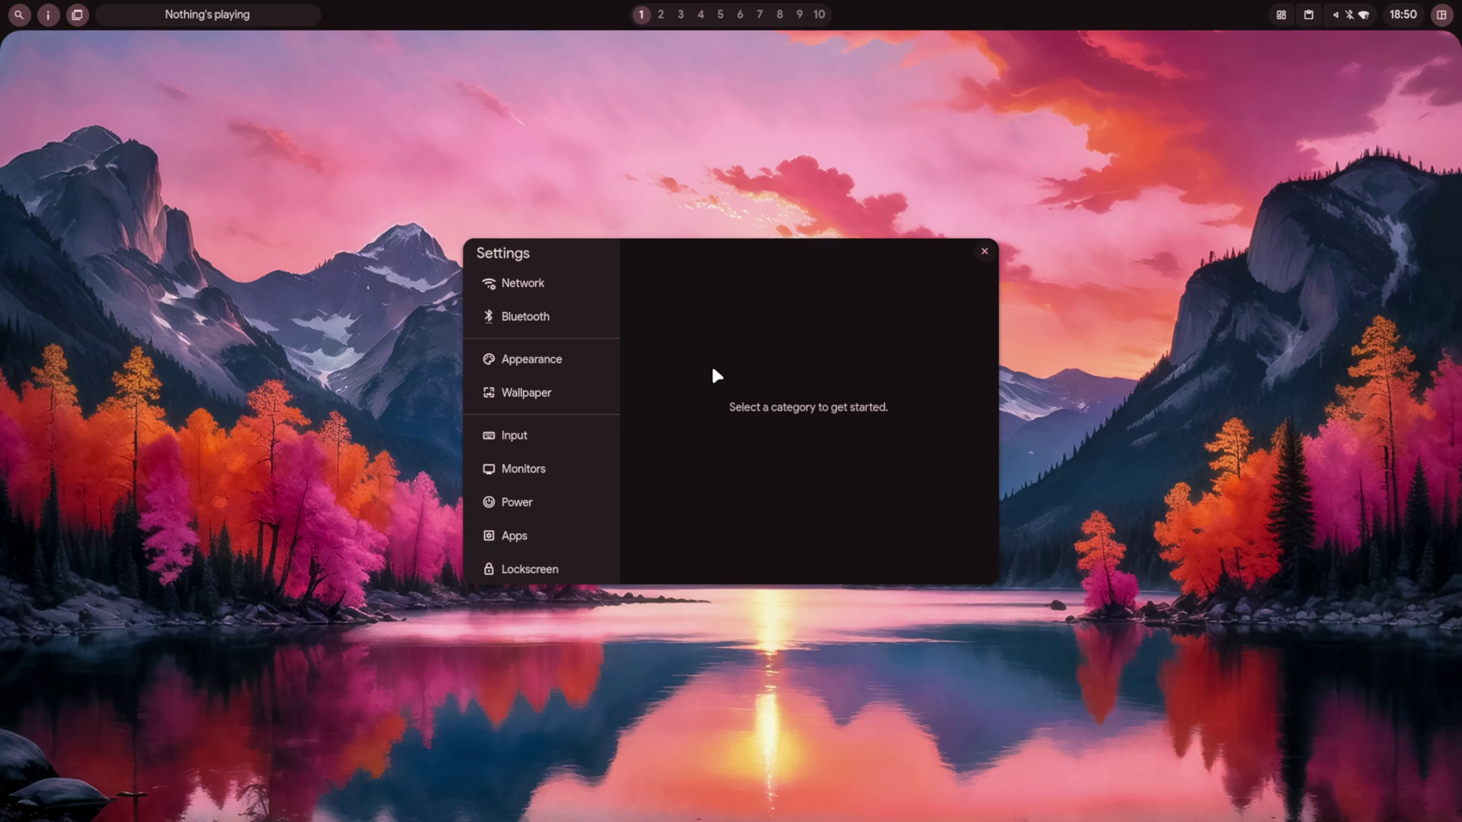
# - Browse the Appearance and Wallpaper pages and open the wallpaper folder in a terminal
pyautogui.click(538, 366)
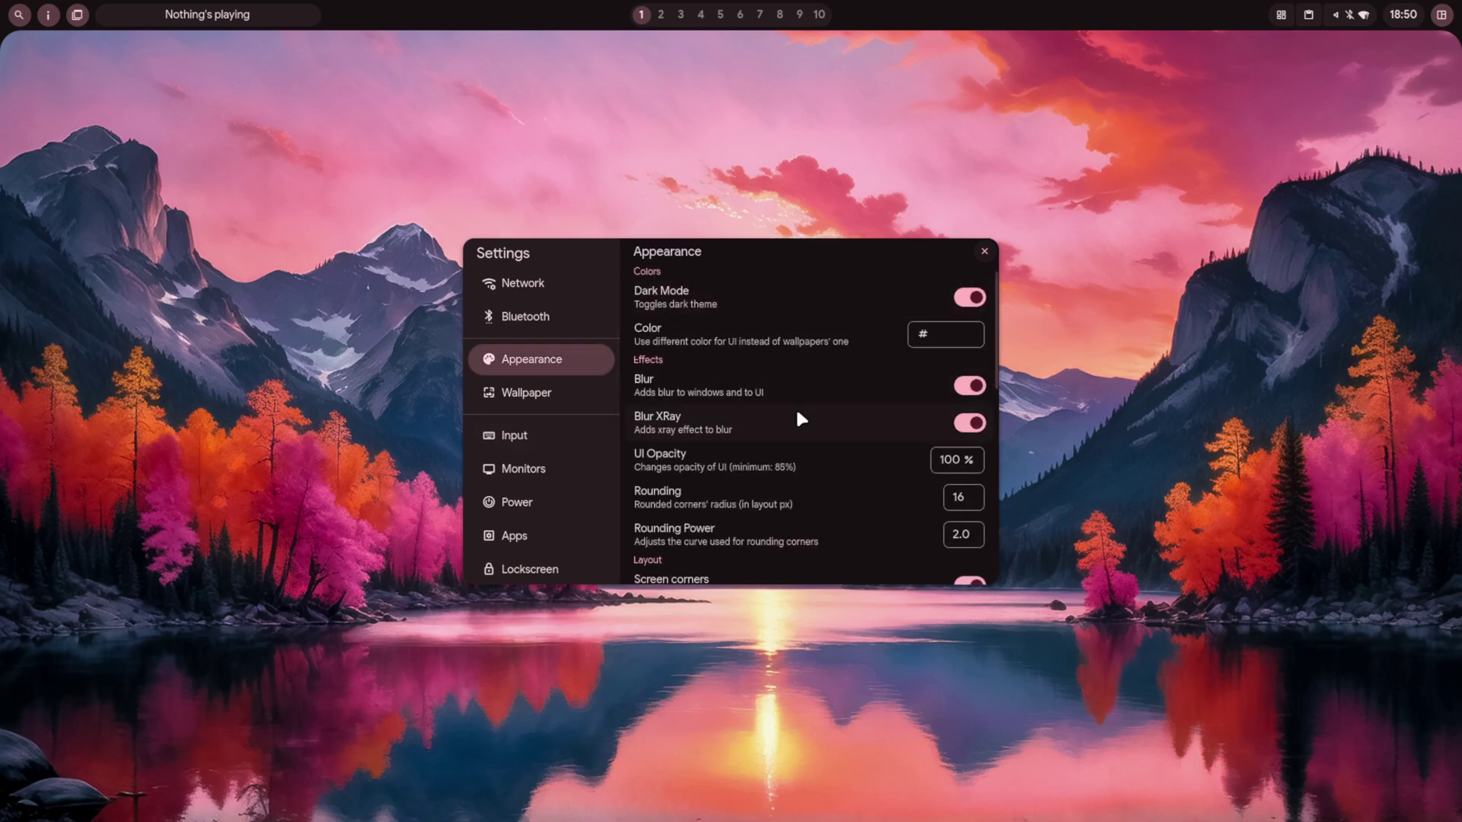
pyautogui.scroll(-5, 796, 419)
pyautogui.scroll(-5, 798, 425)
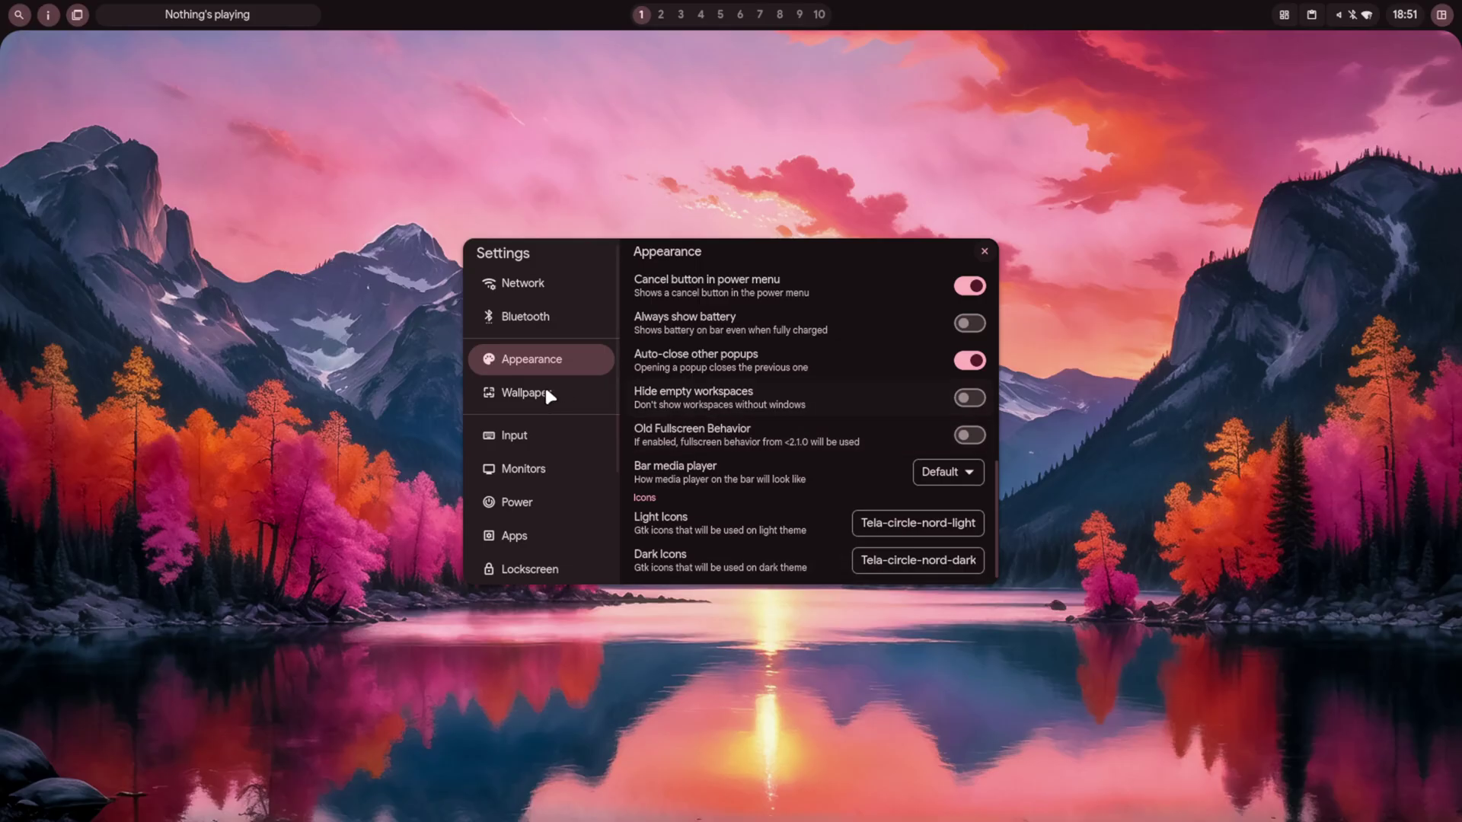
pyautogui.click(524, 392)
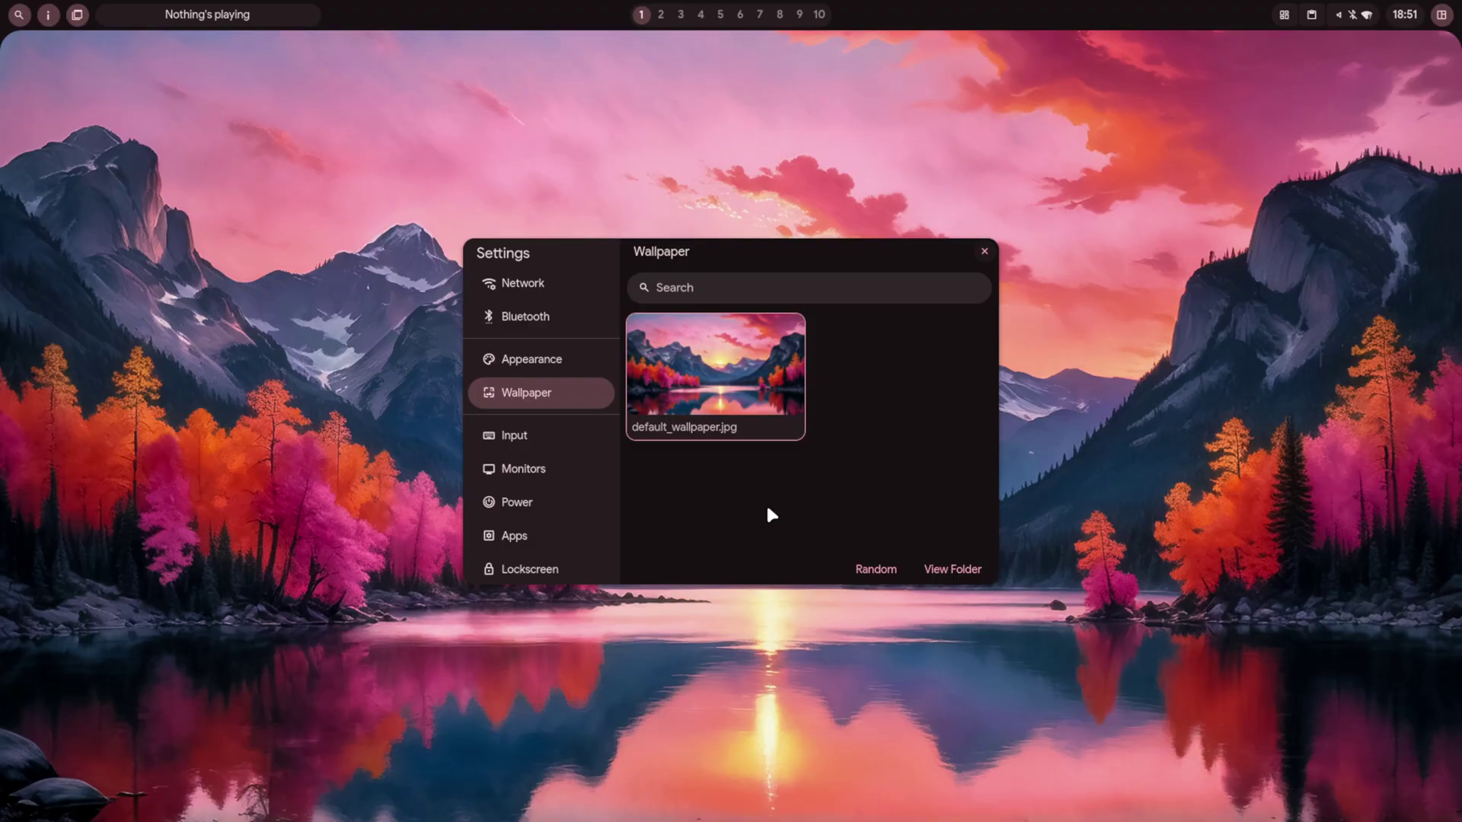
pyautogui.click(957, 573)
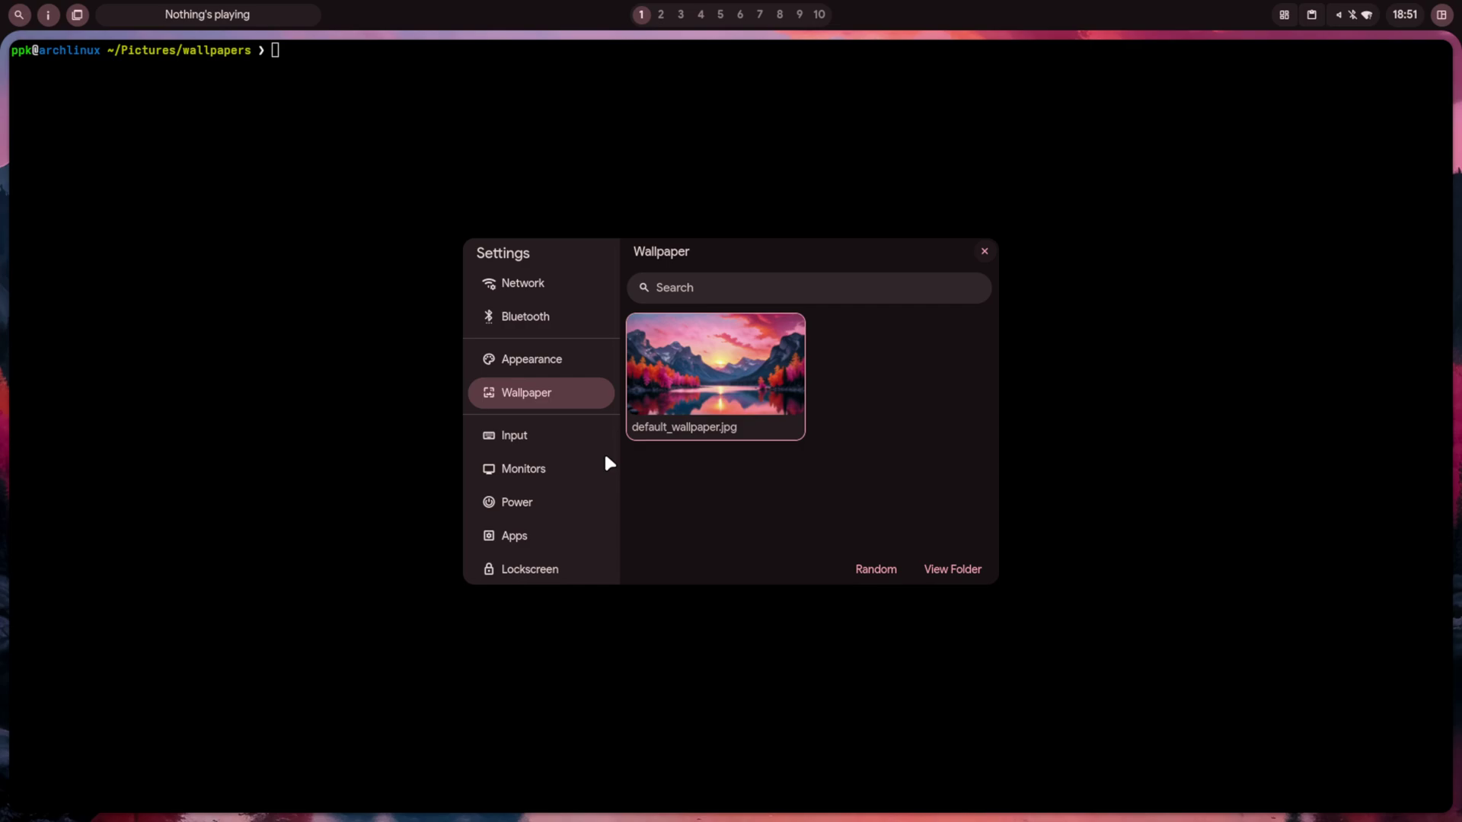
# - Look through the Input, Monitors and Power settings pages
pyautogui.click(515, 438)
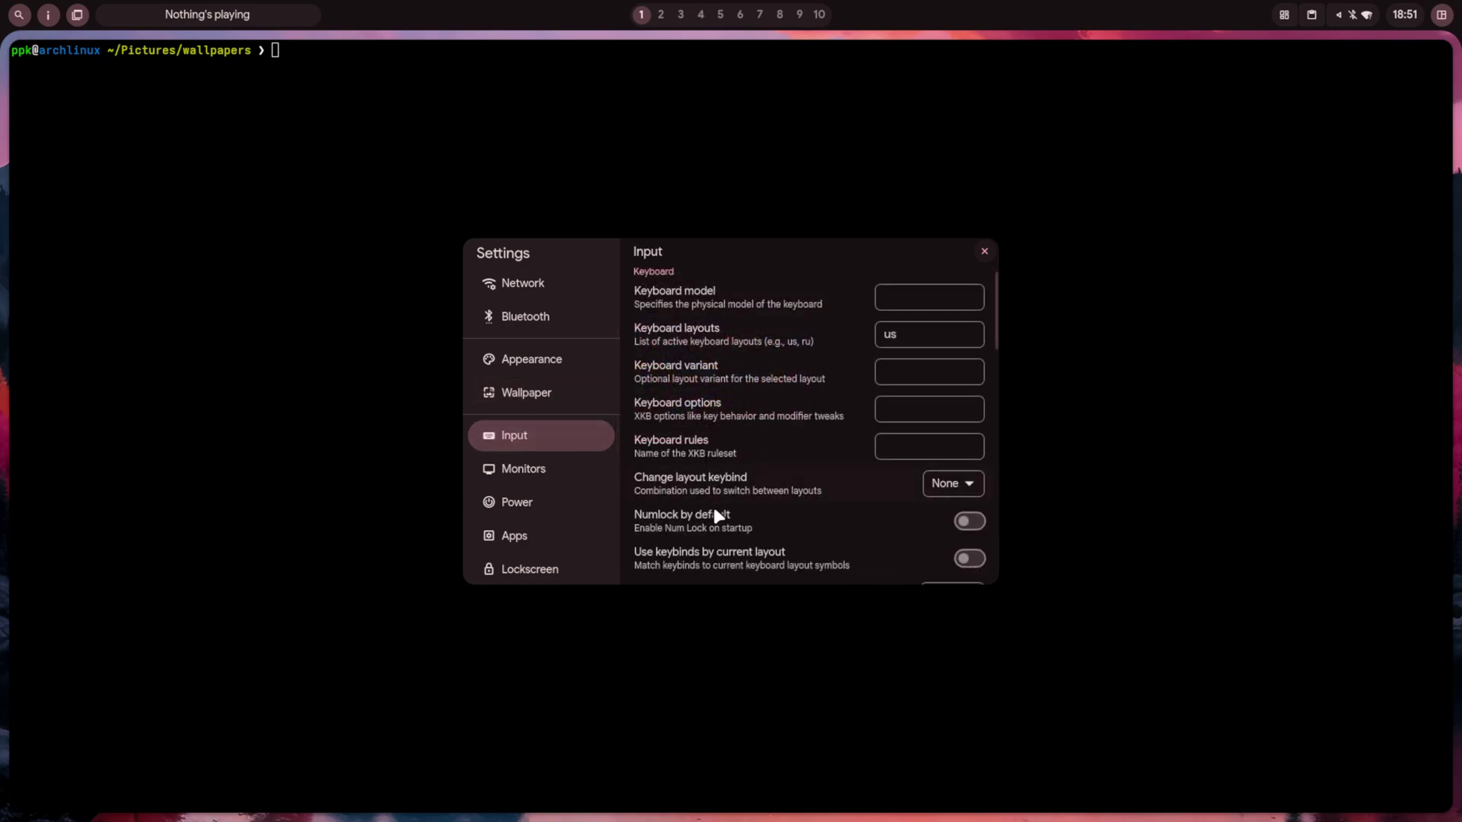
pyautogui.scroll(-10, 714, 510)
pyautogui.click(505, 474)
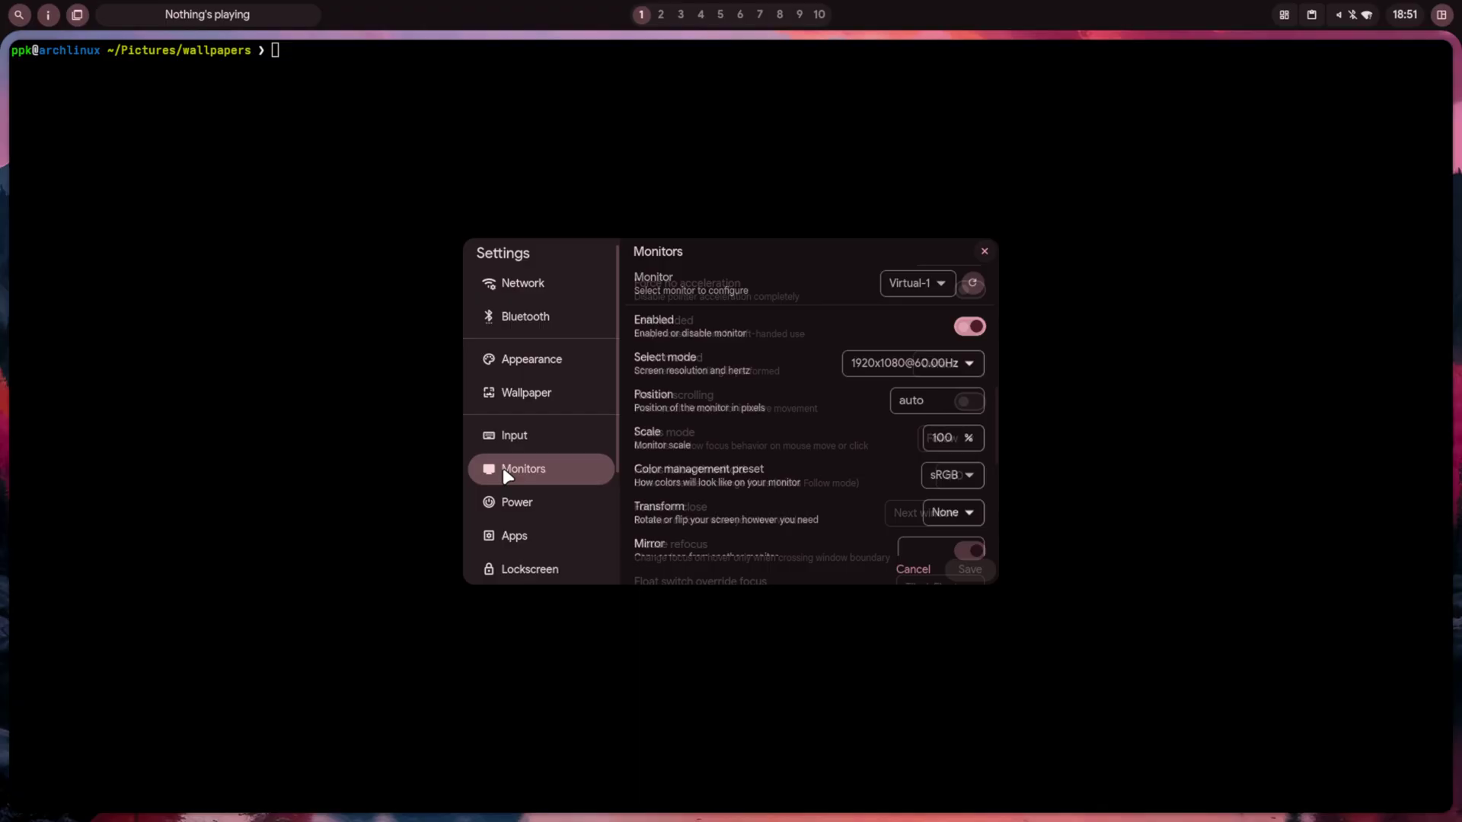
pyautogui.scroll(-3, 748, 465)
pyautogui.scroll(-4, 582, 487)
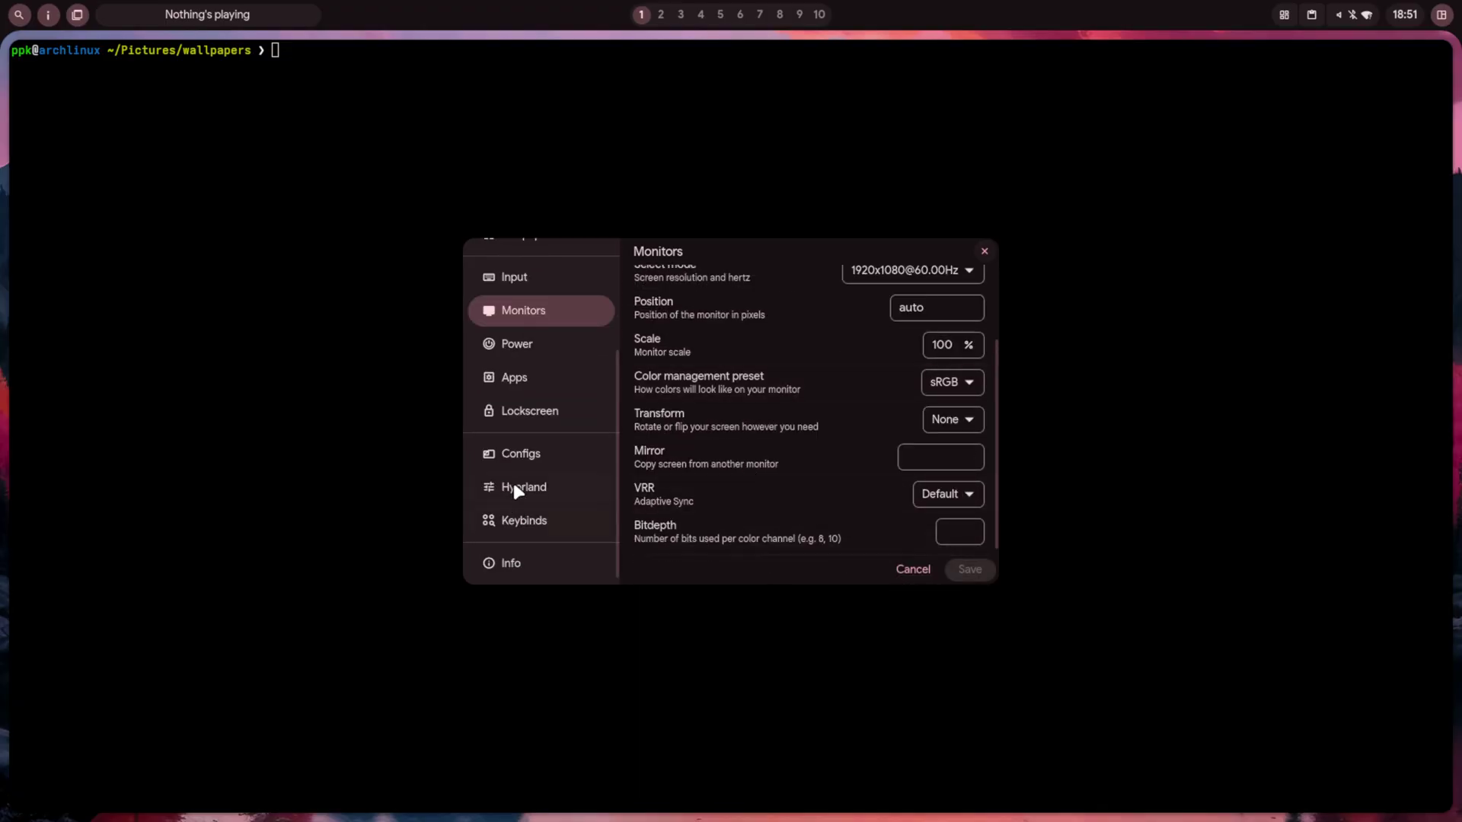
pyautogui.click(532, 336)
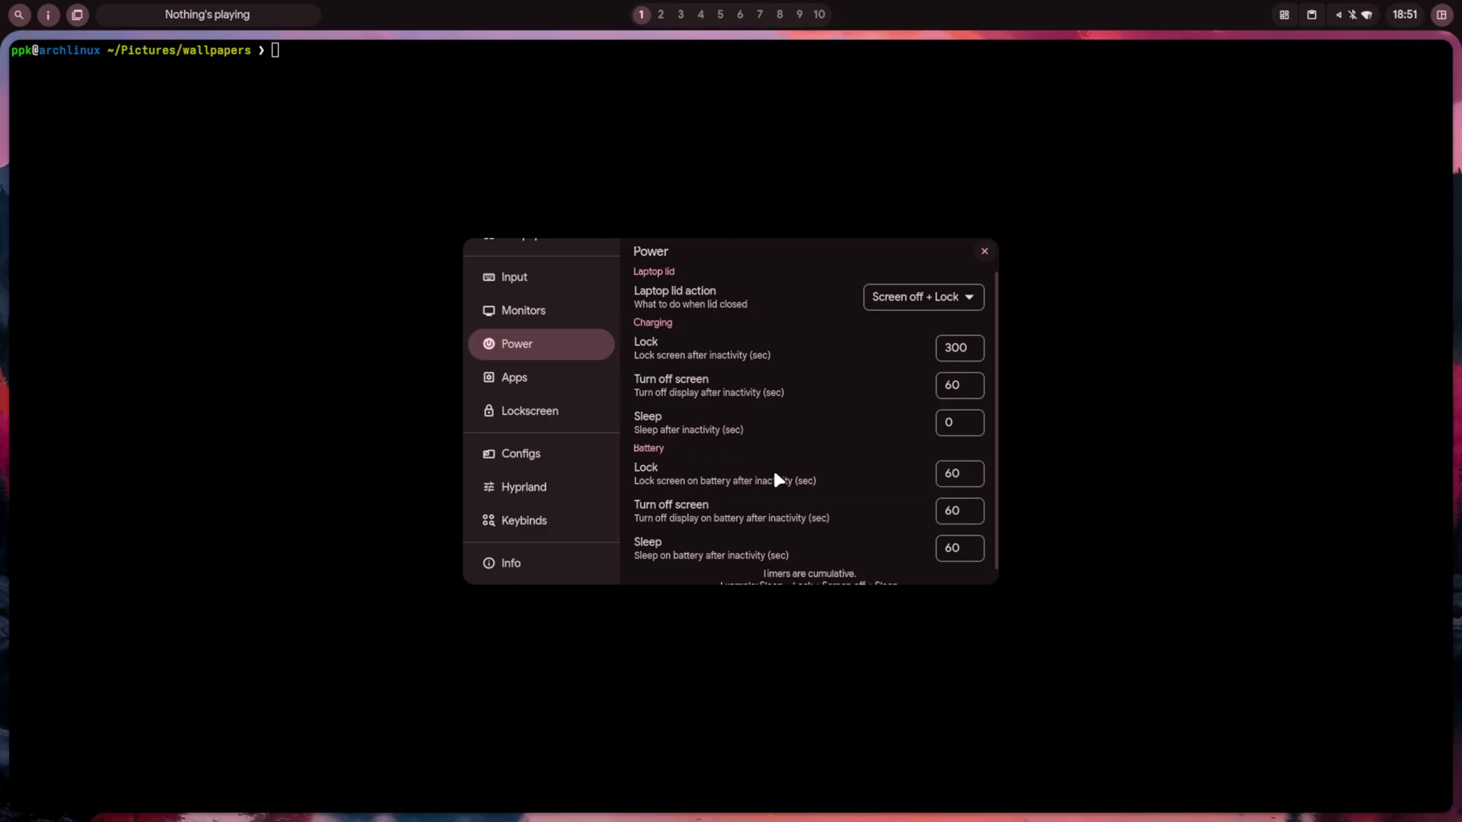
pyautogui.scroll(-1, 775, 473)
# - Delete 'firefox' from the Apps Browser field, then view the Lockscreen and Configs pages
pyautogui.click(582, 385)
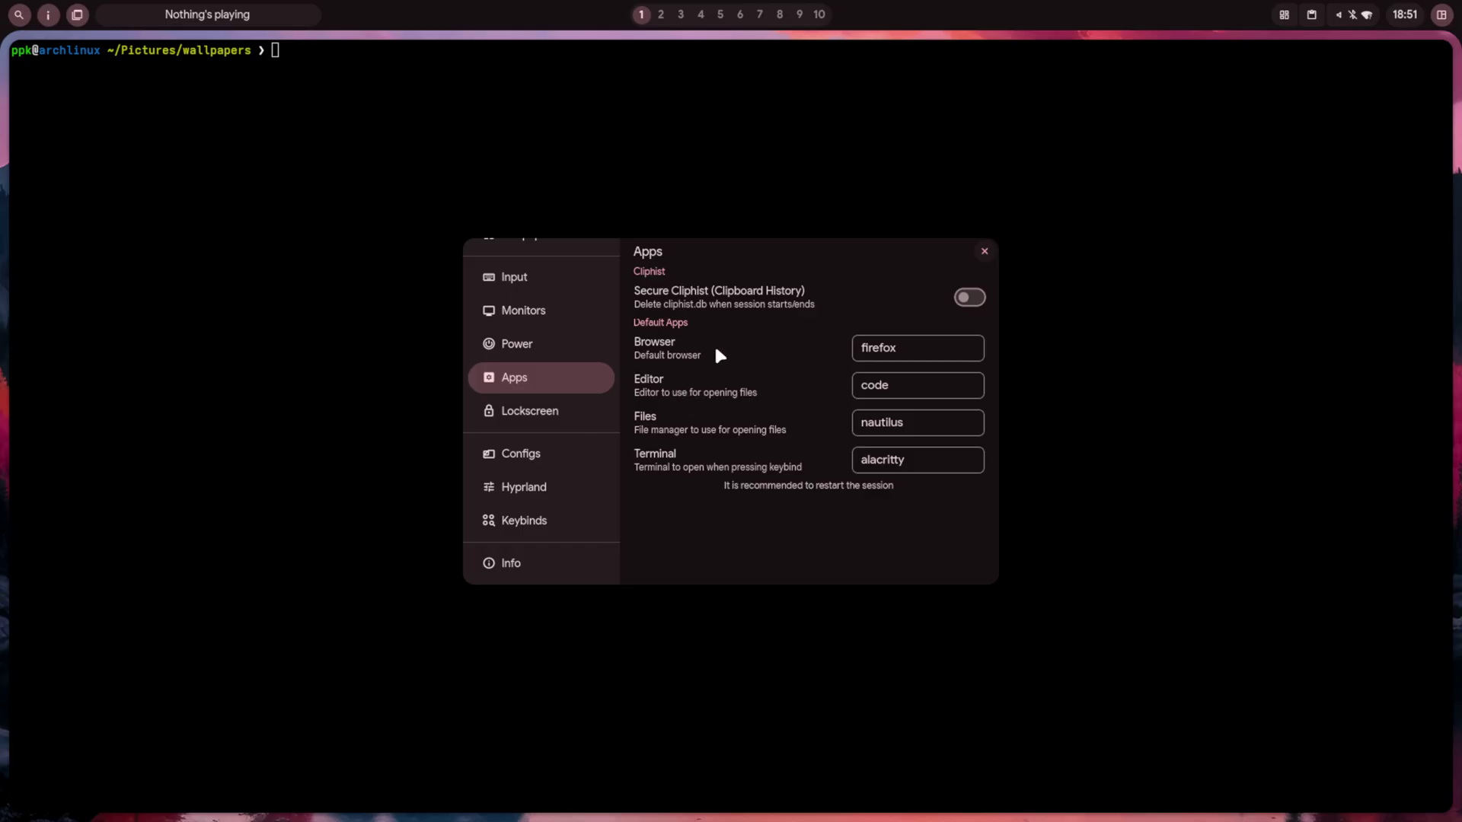
pyautogui.moveTo(932, 350); pyautogui.dragTo(763, 352)
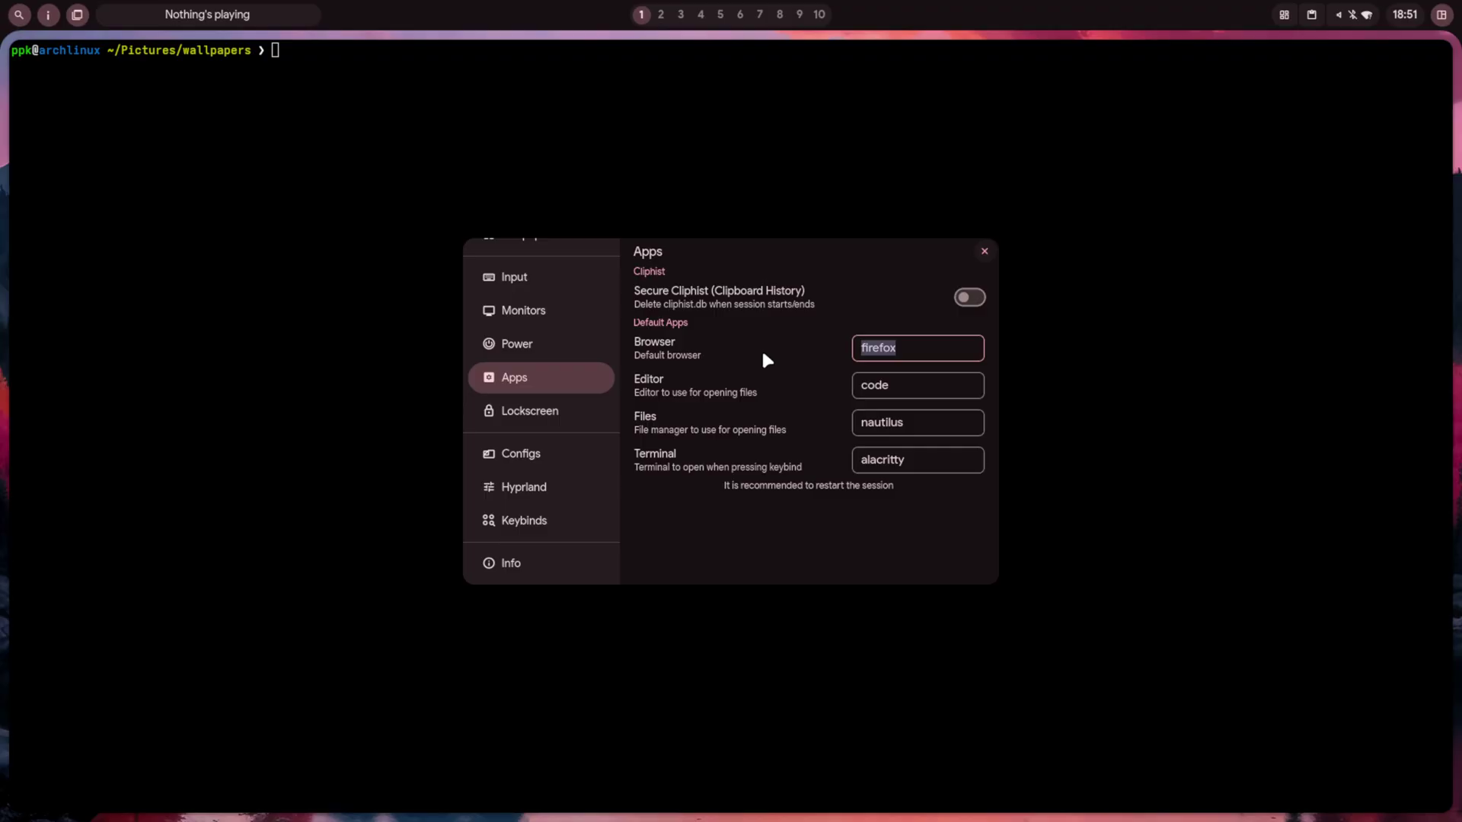
pyautogui.press('BackSpace')
pyautogui.click(531, 413)
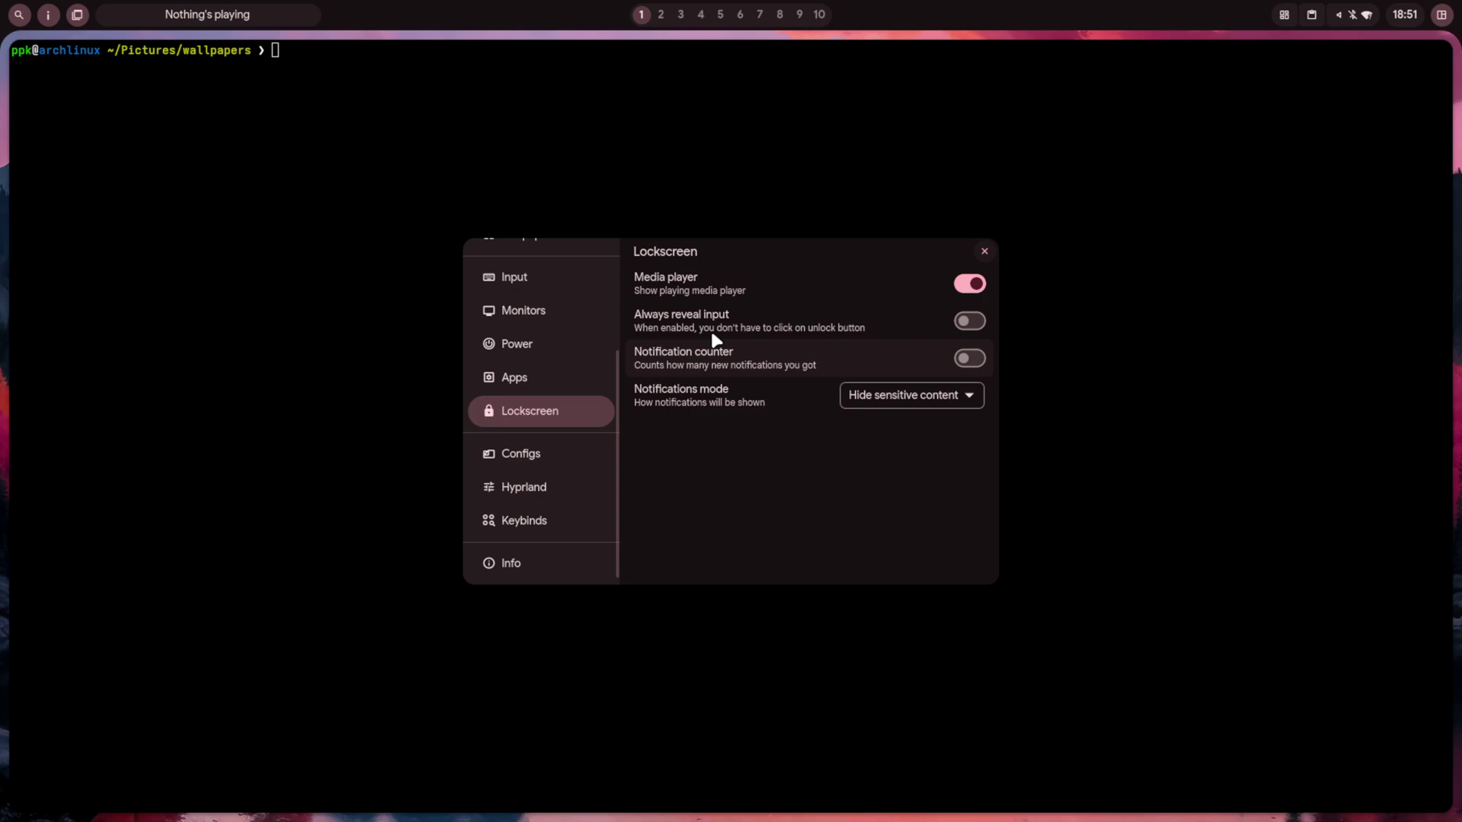
pyautogui.click(538, 452)
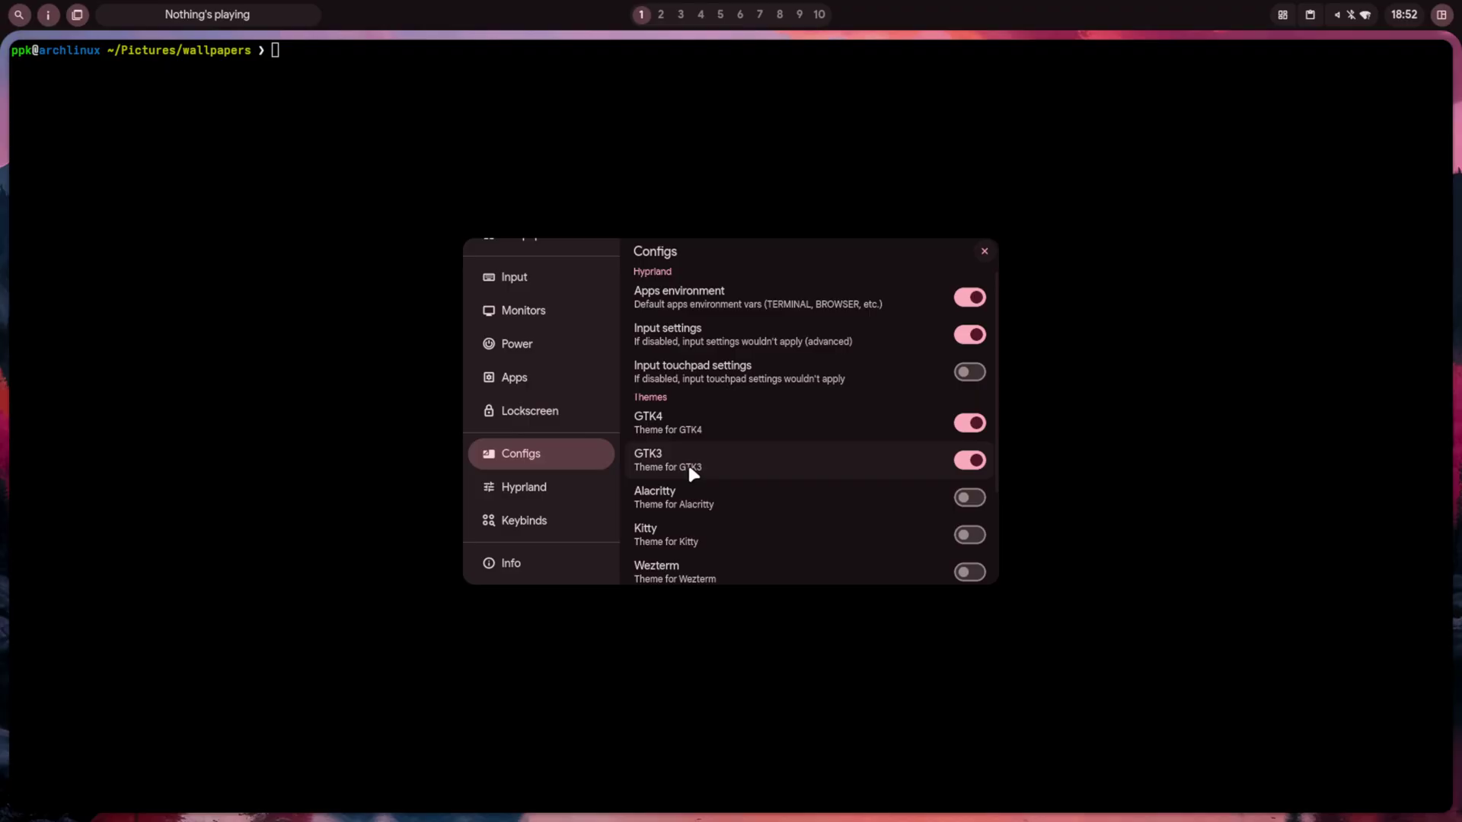
# - Scroll past the Configs page and through the Hyprland window settings page
pyautogui.scroll(-3, 831, 466)
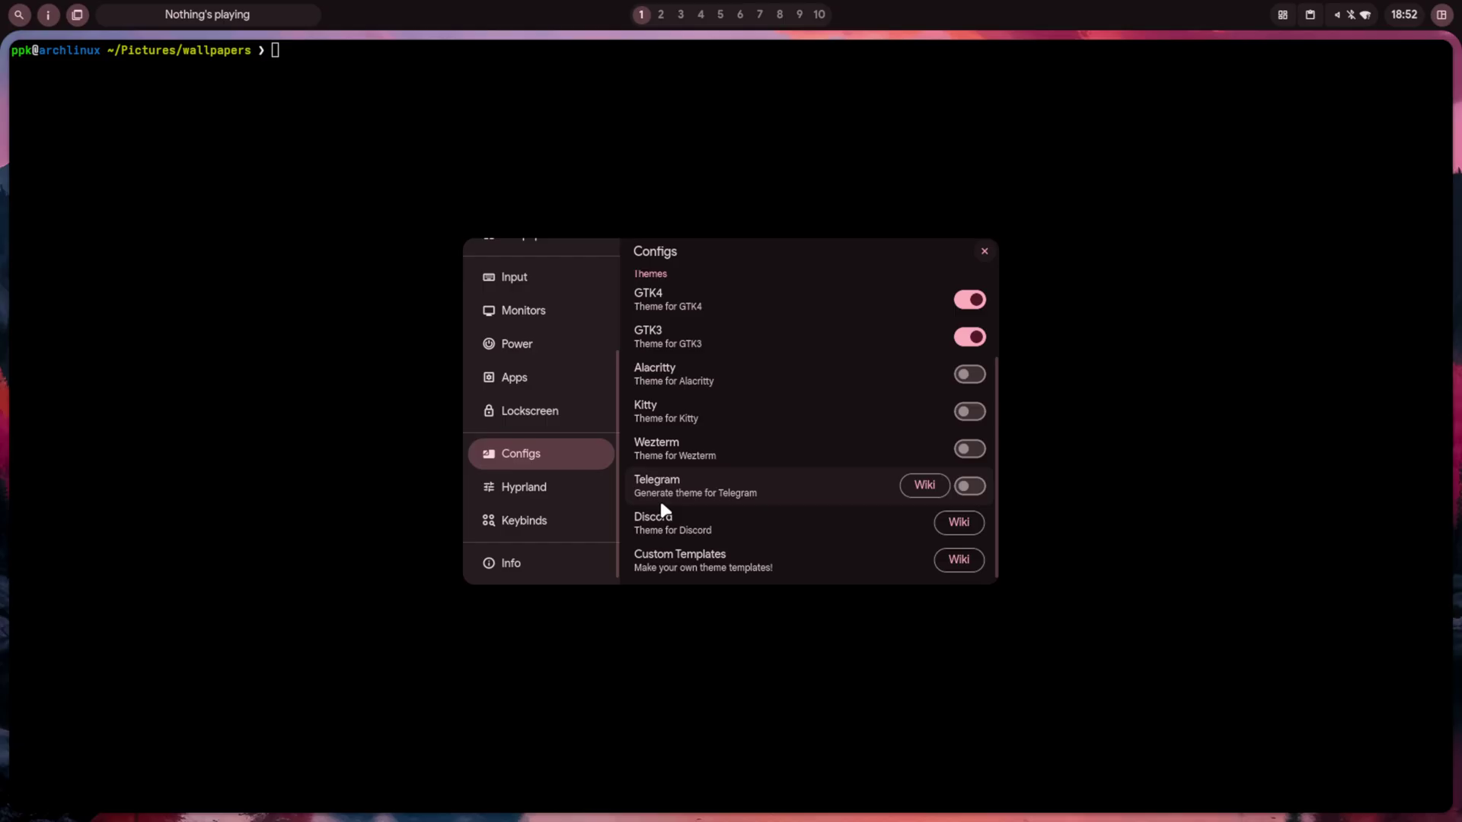
pyautogui.click(538, 494)
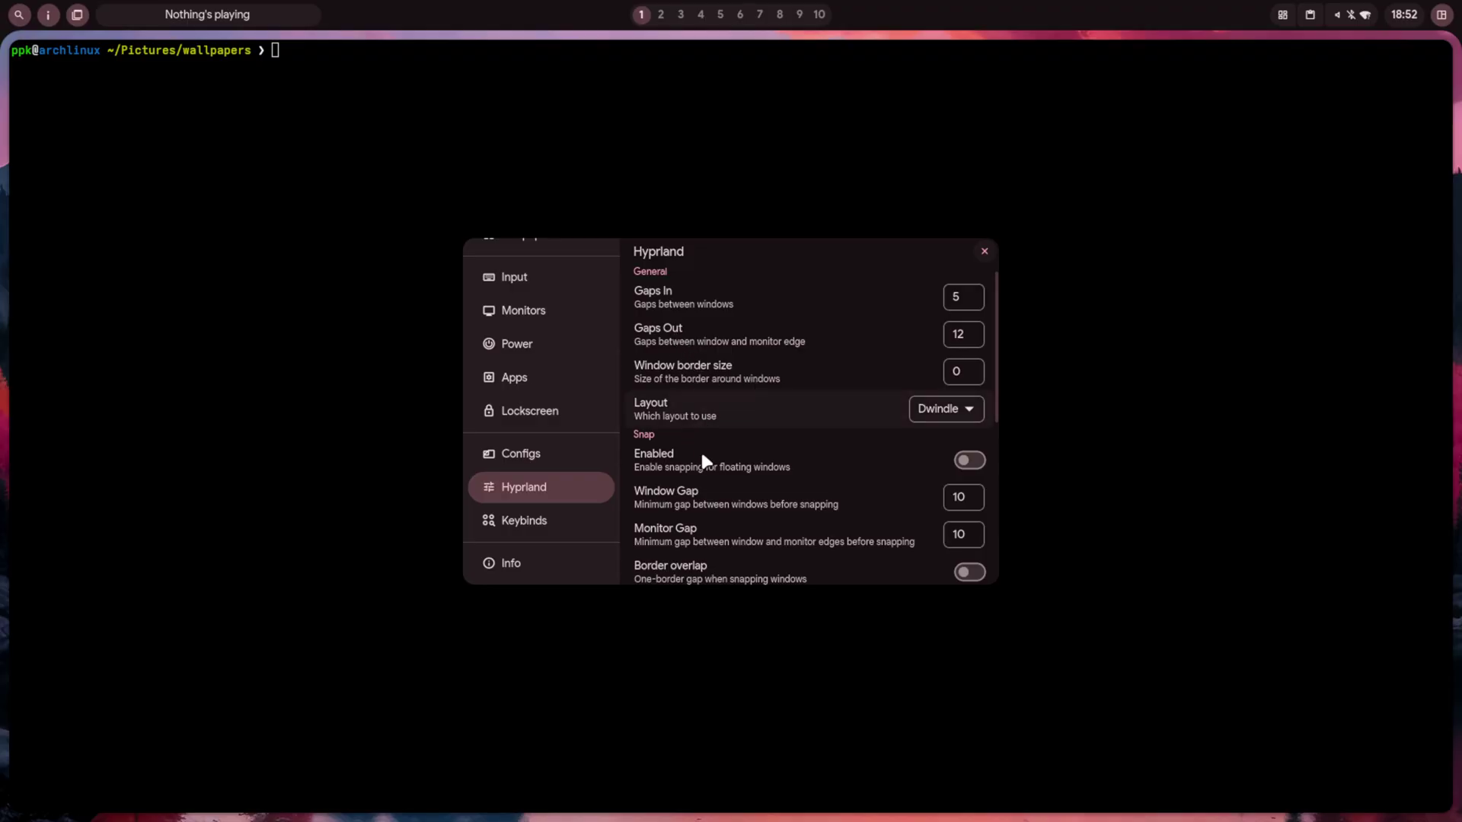
pyautogui.scroll(-7, 702, 457)
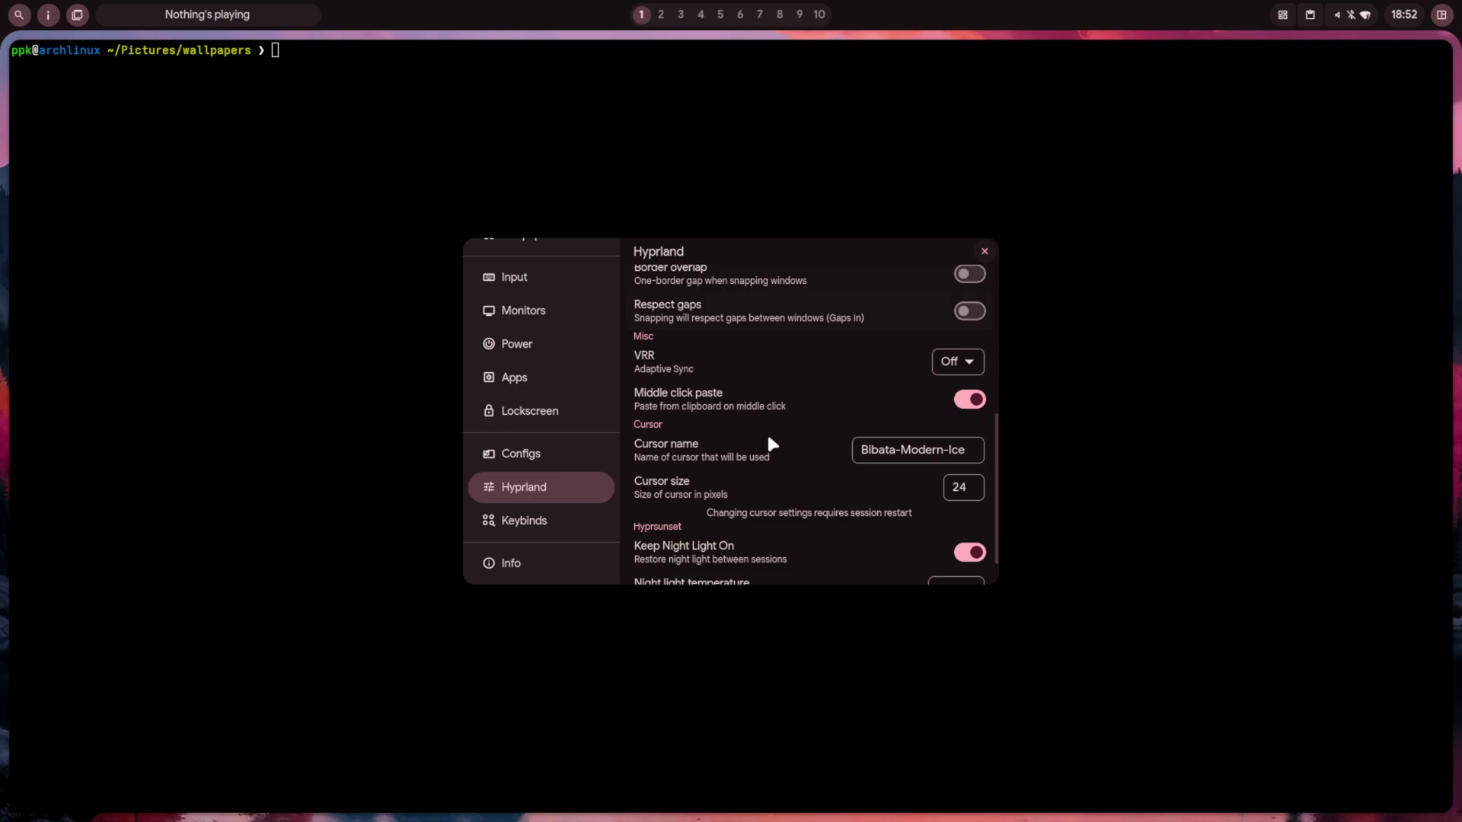
pyautogui.scroll(-1, 769, 444)
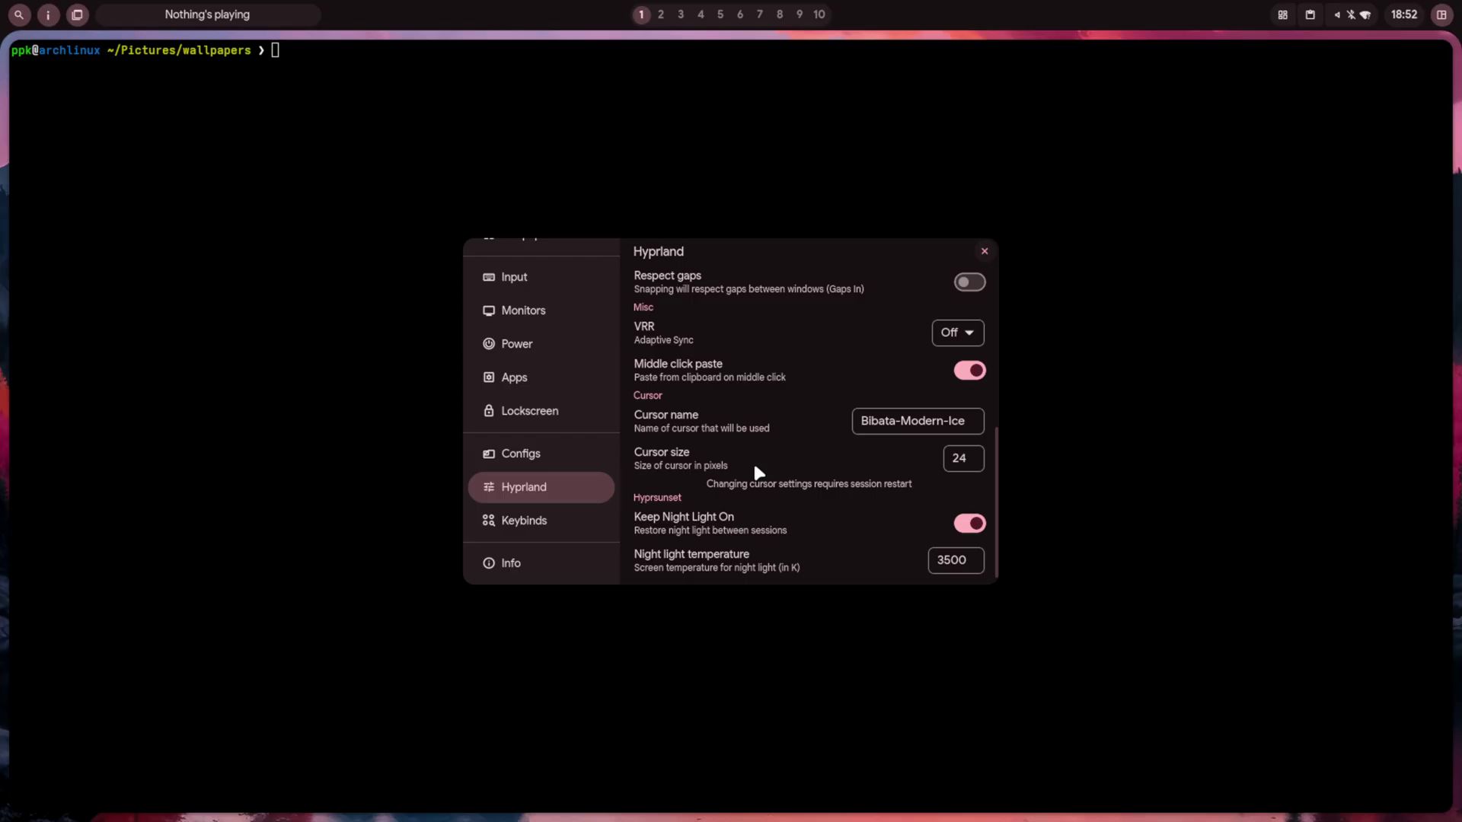
# - Show the Keybinds page and scroll its bindings, such as Super + Q for killactive
pyautogui.click(583, 521)
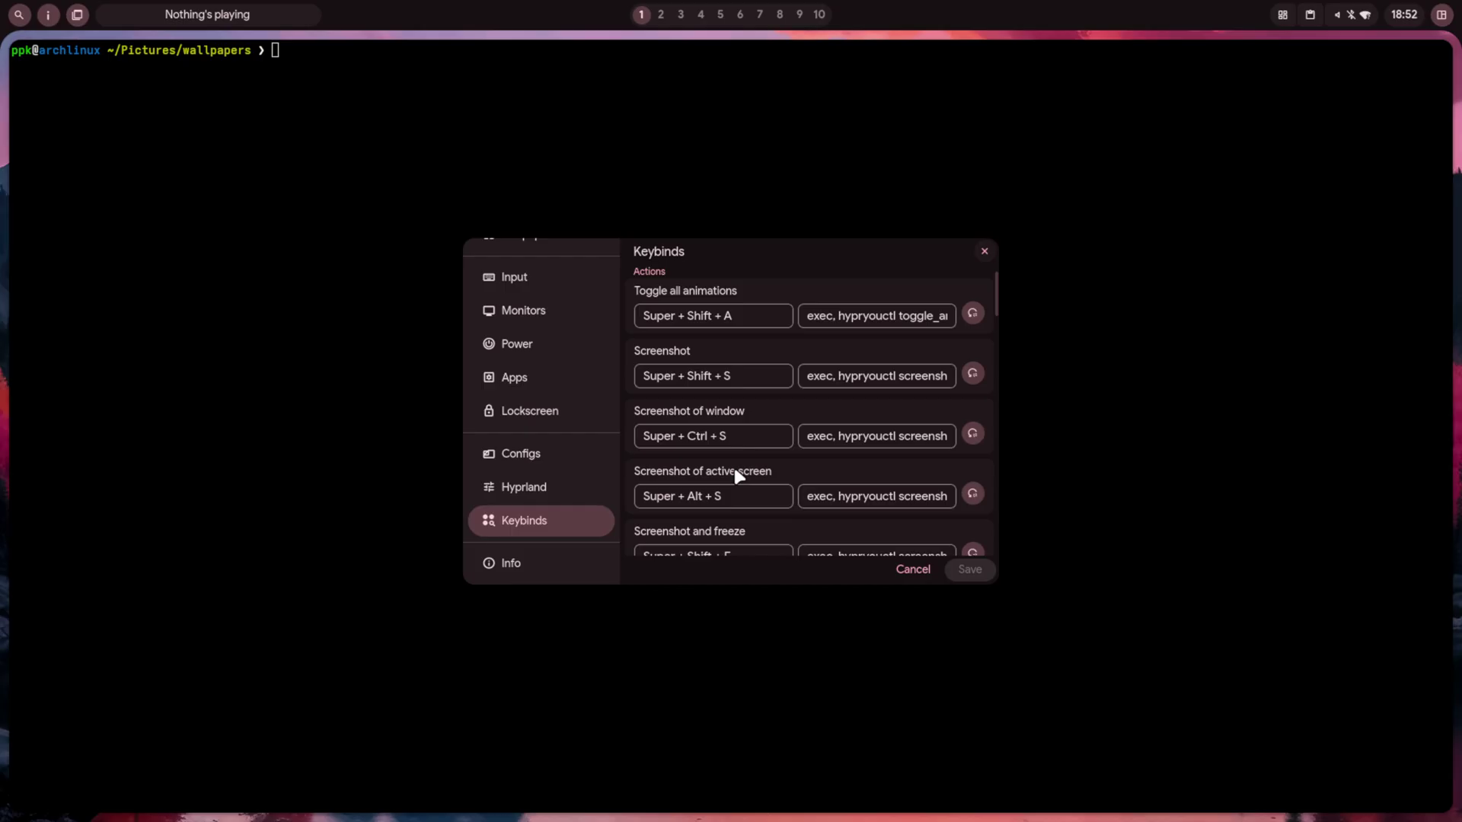
pyautogui.scroll(-12, 754, 427)
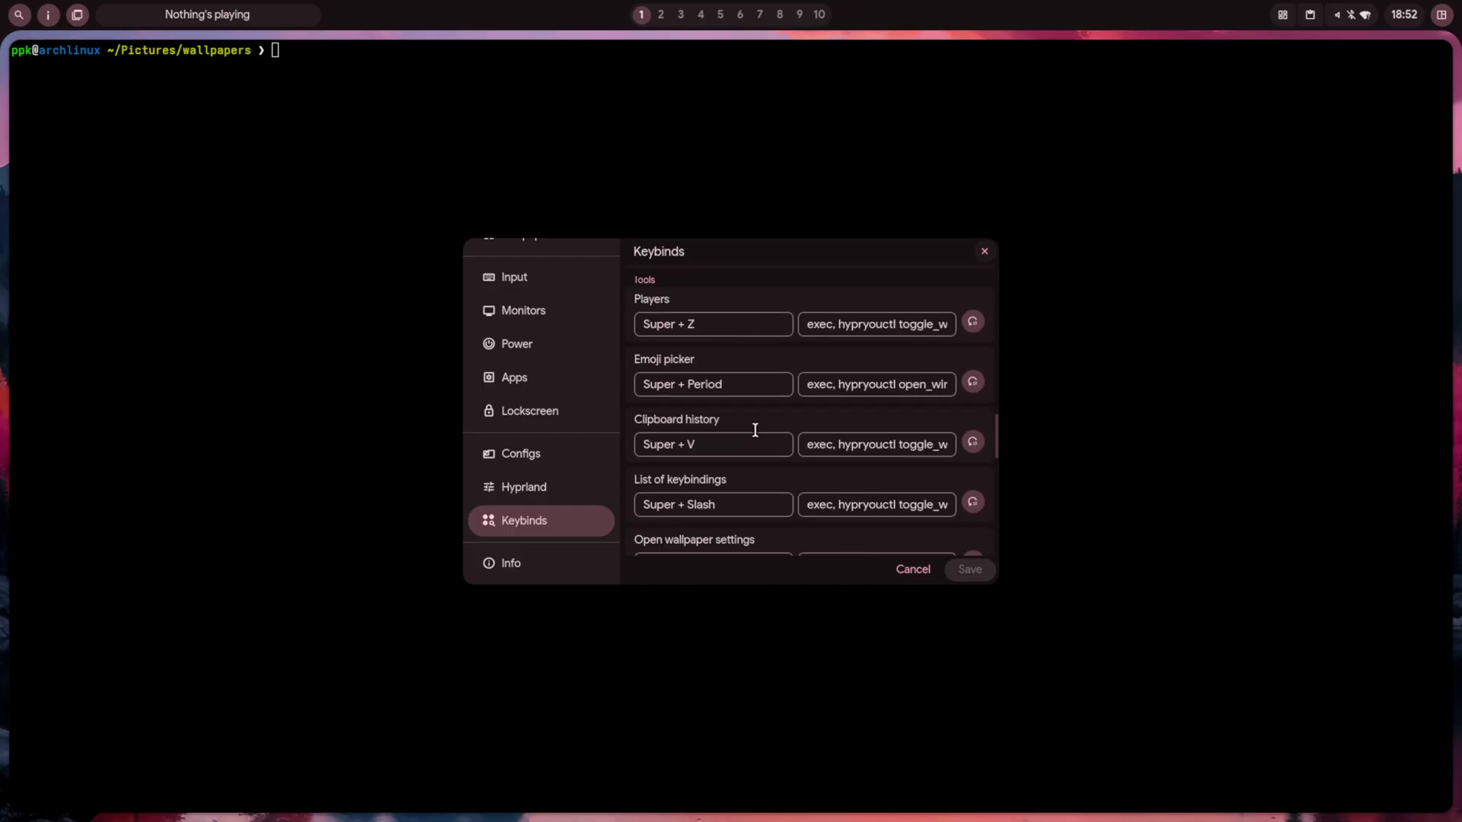
pyautogui.scroll(-8, 754, 427)
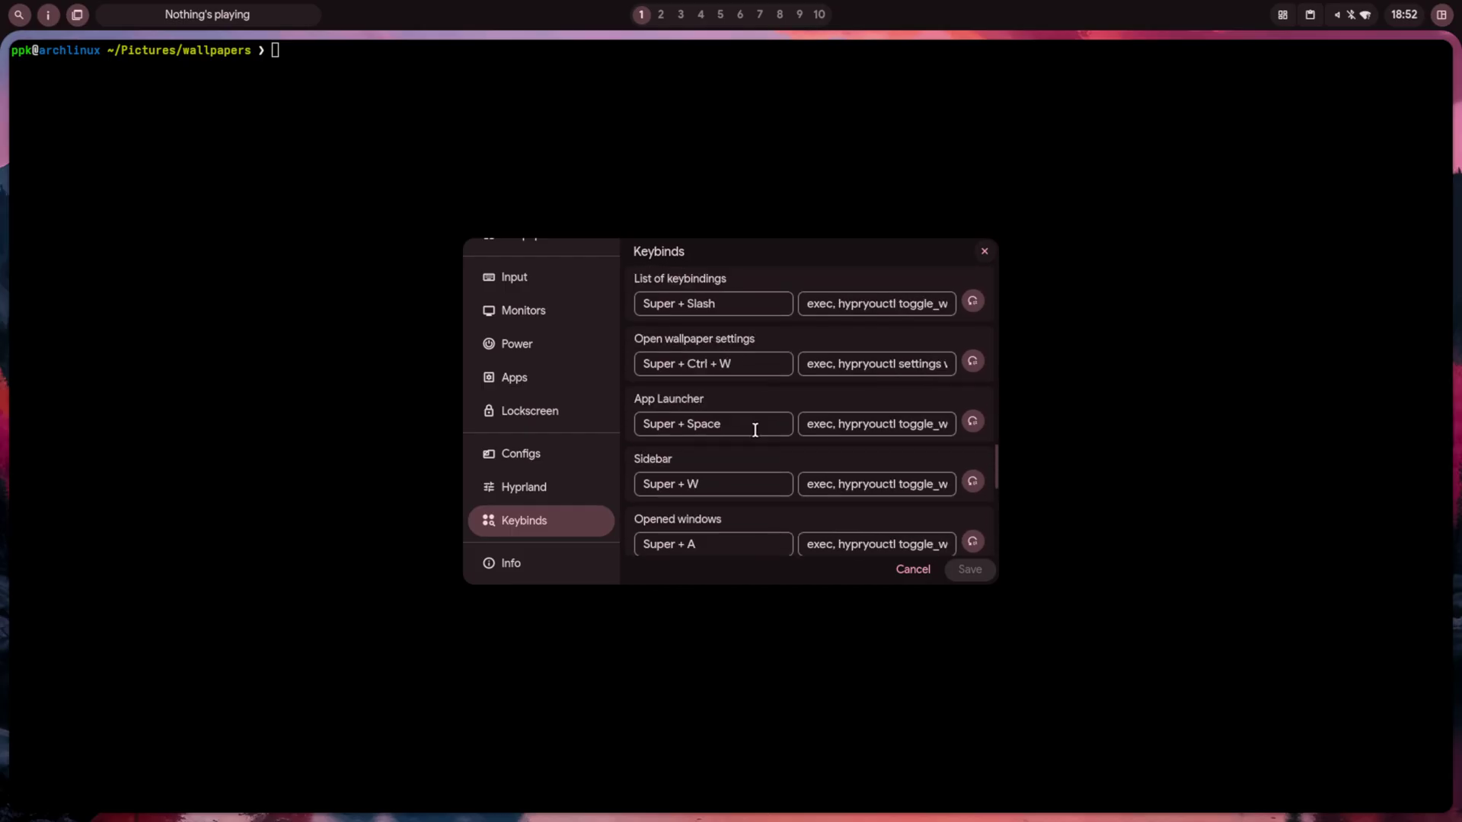
# - Review the Info page showing version 2.1.11 and system details, then close Settings
pyautogui.click(512, 565)
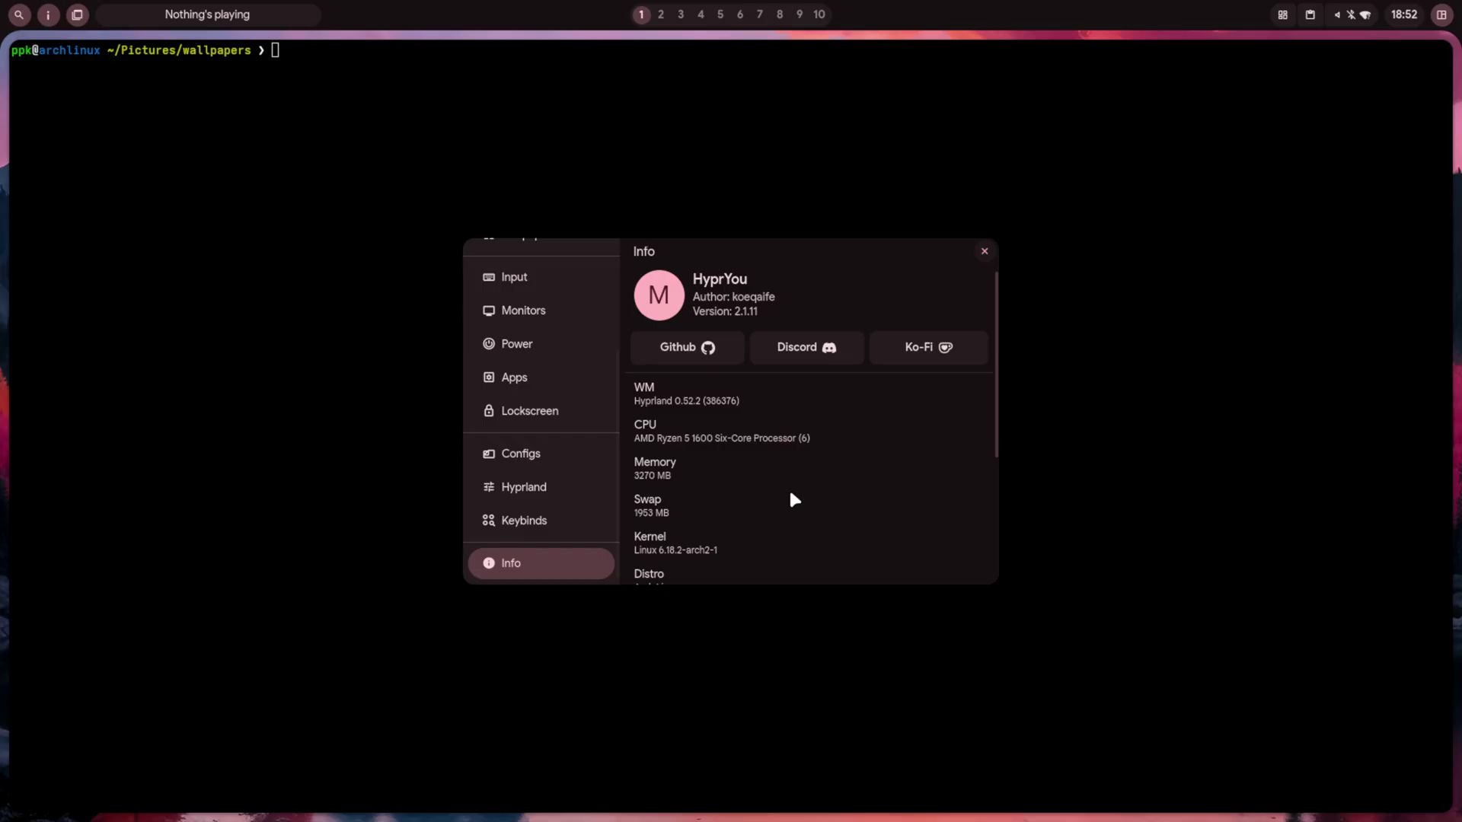
pyautogui.scroll(-3, 791, 497)
pyautogui.scroll(4, 792, 499)
pyautogui.click(984, 250)
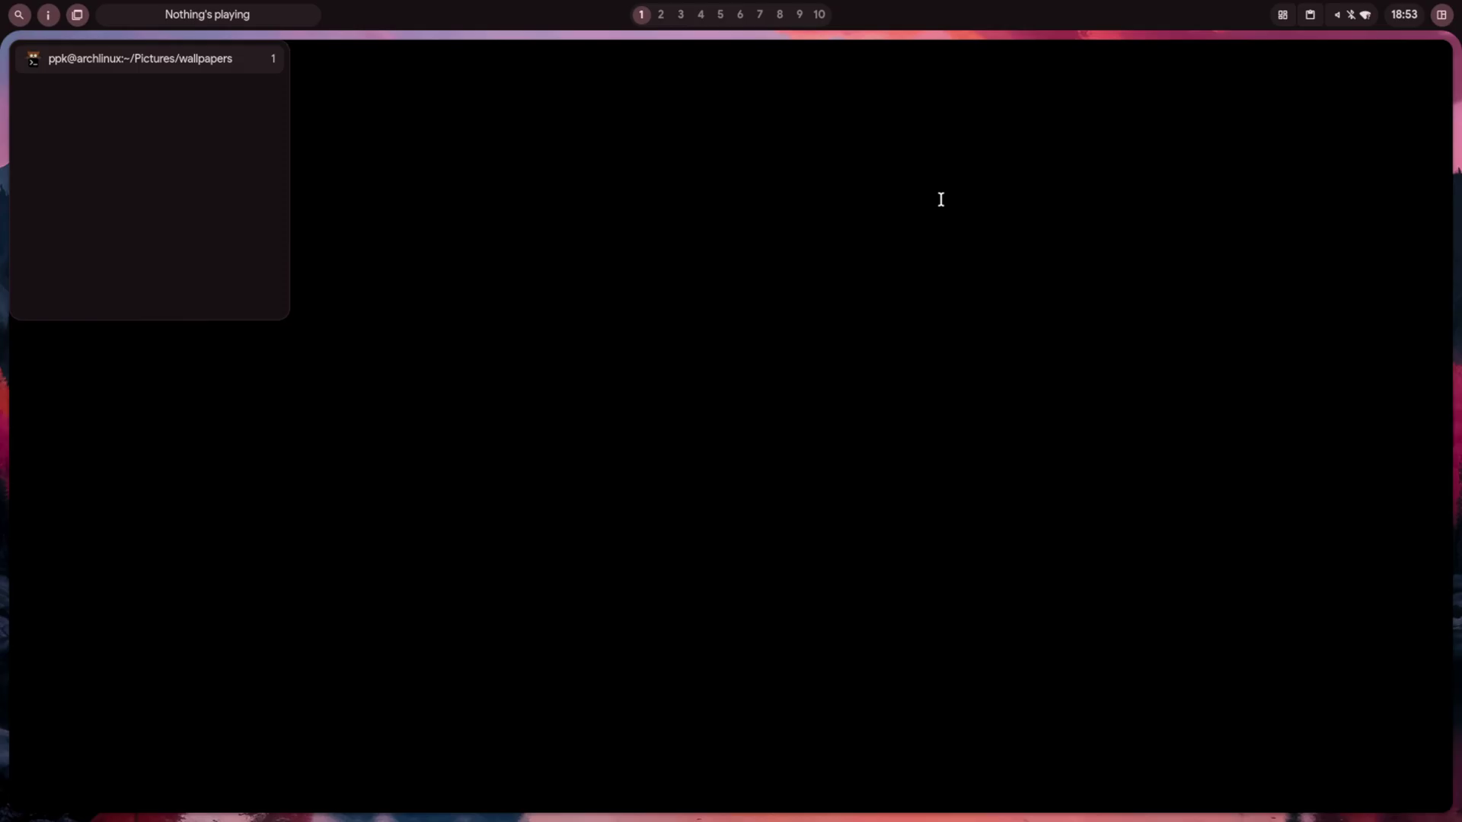
# - Close the open-window list and system tray panel, then check and close the clipboard history
pyautogui.click(79, 13)
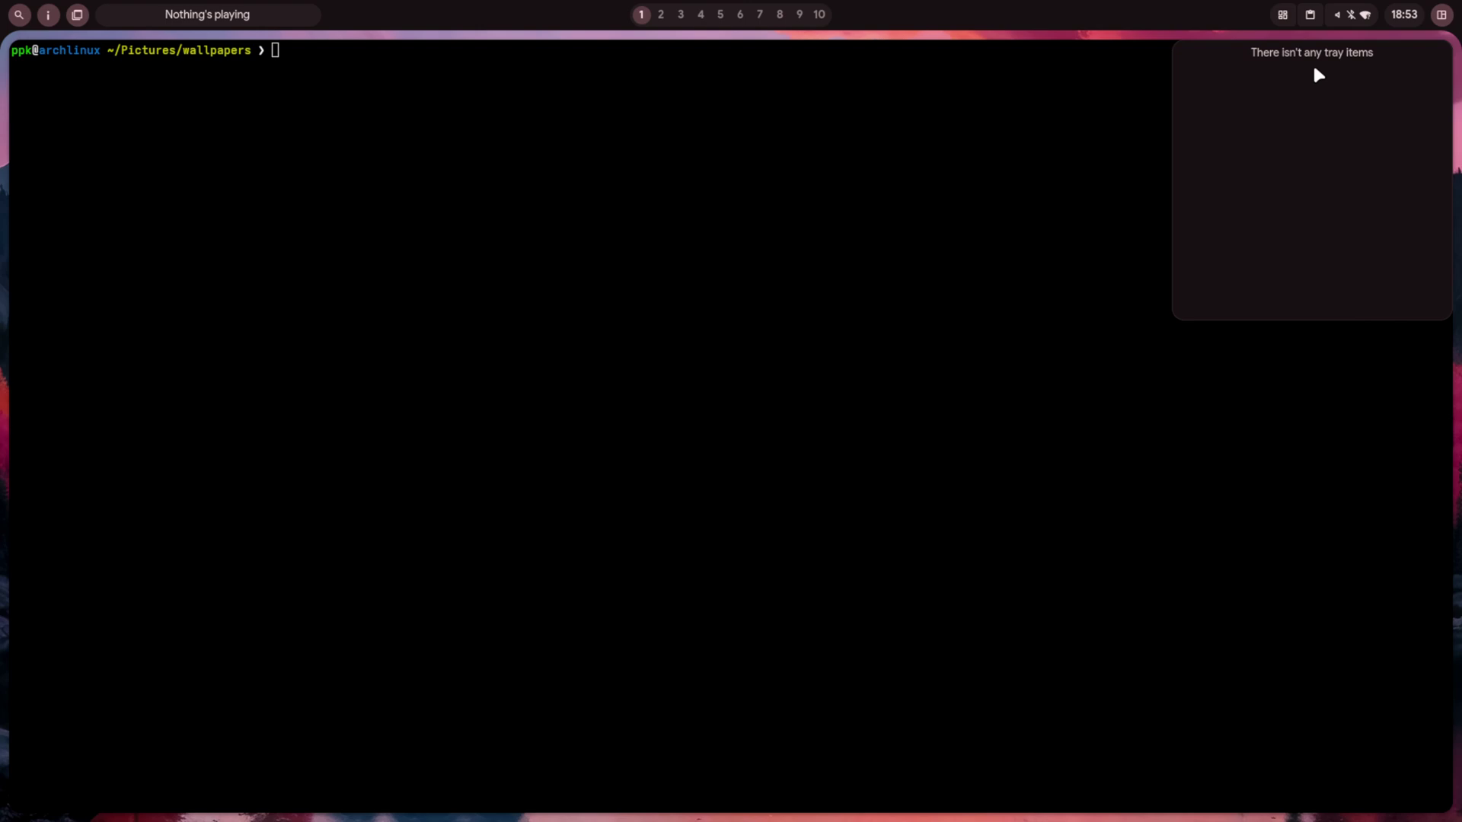
pyautogui.click(1284, 18)
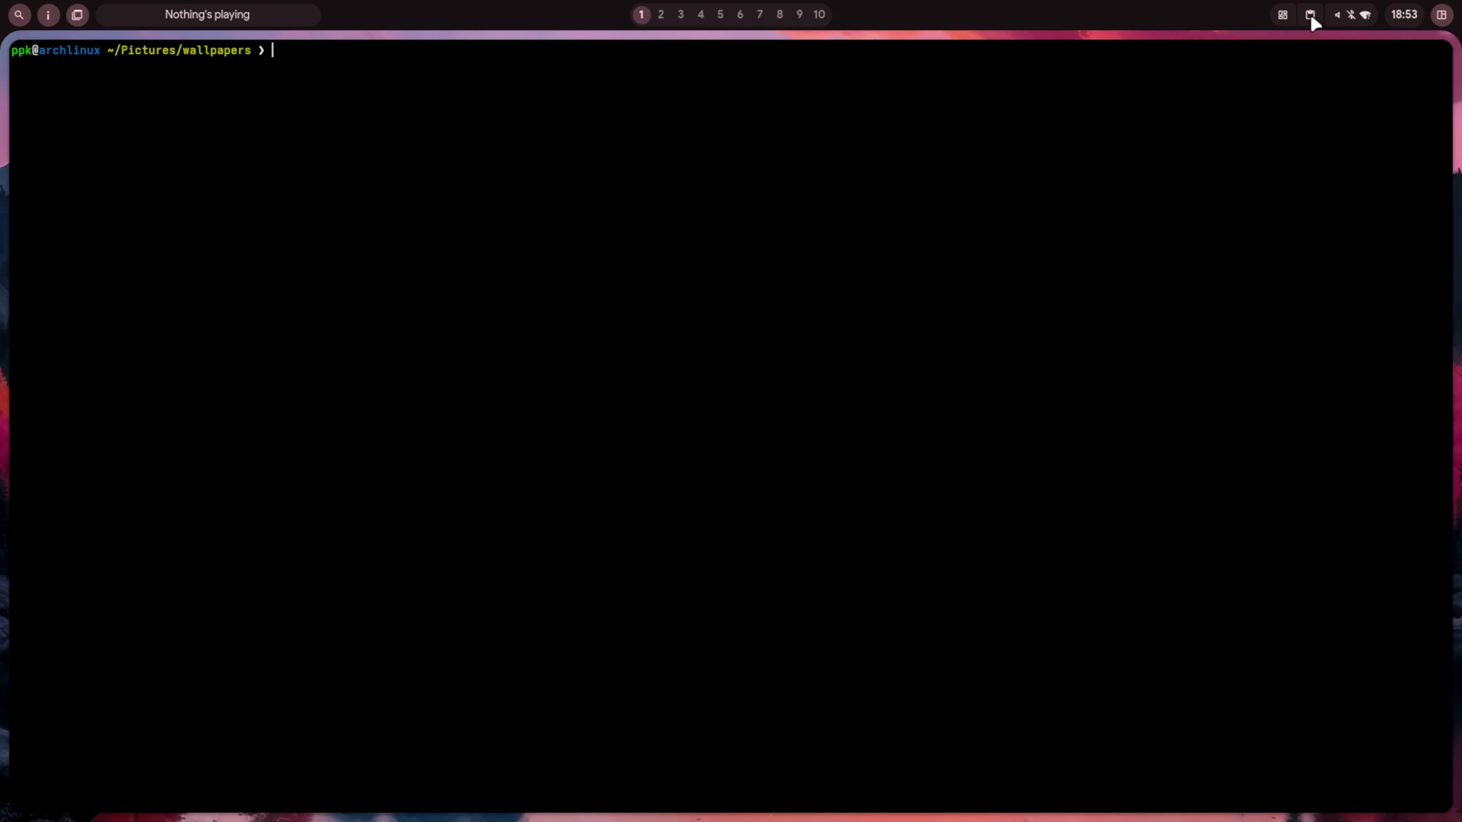
pyautogui.click(1310, 17)
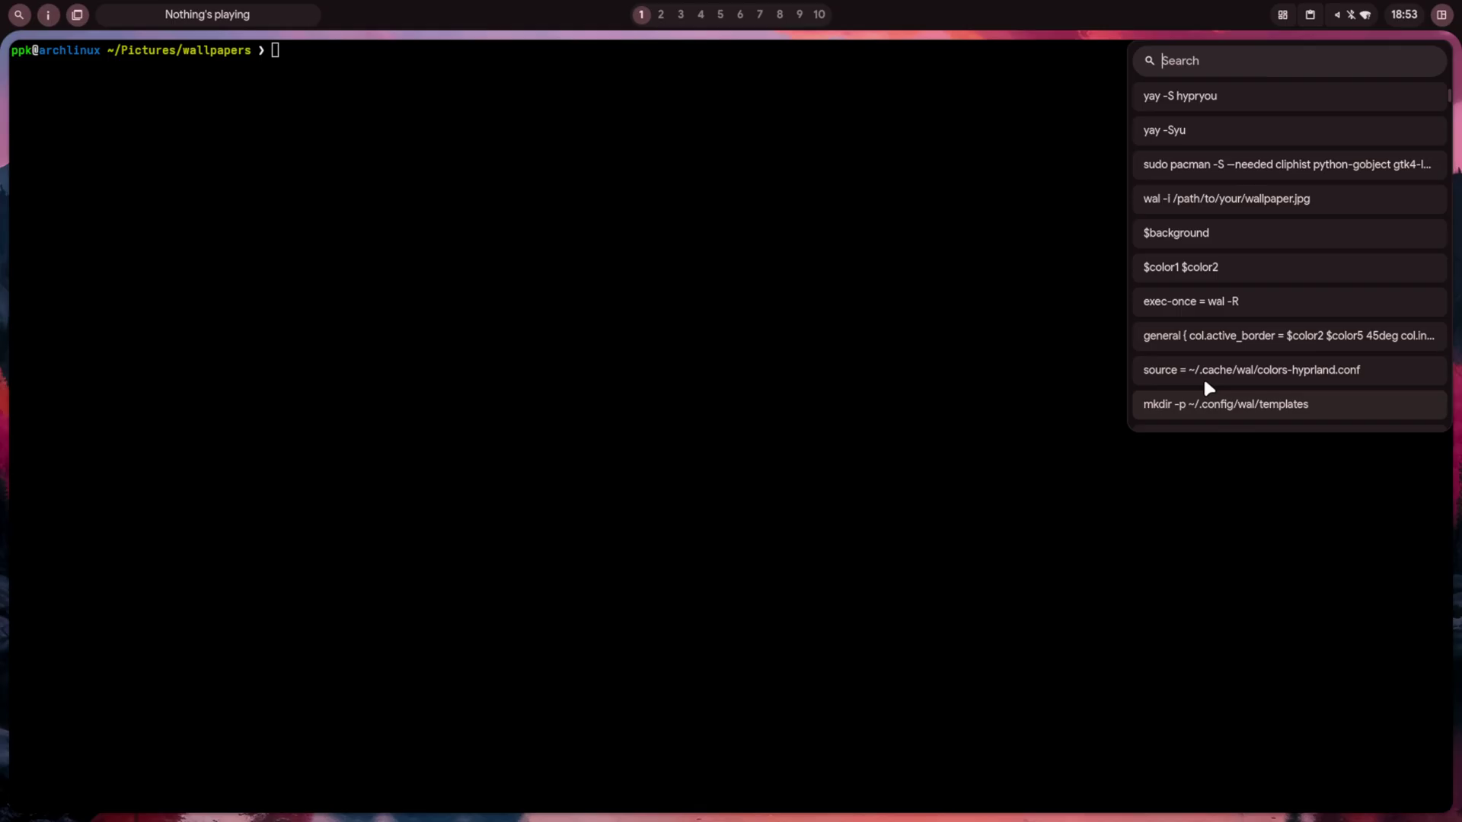
pyautogui.click(1309, 17)
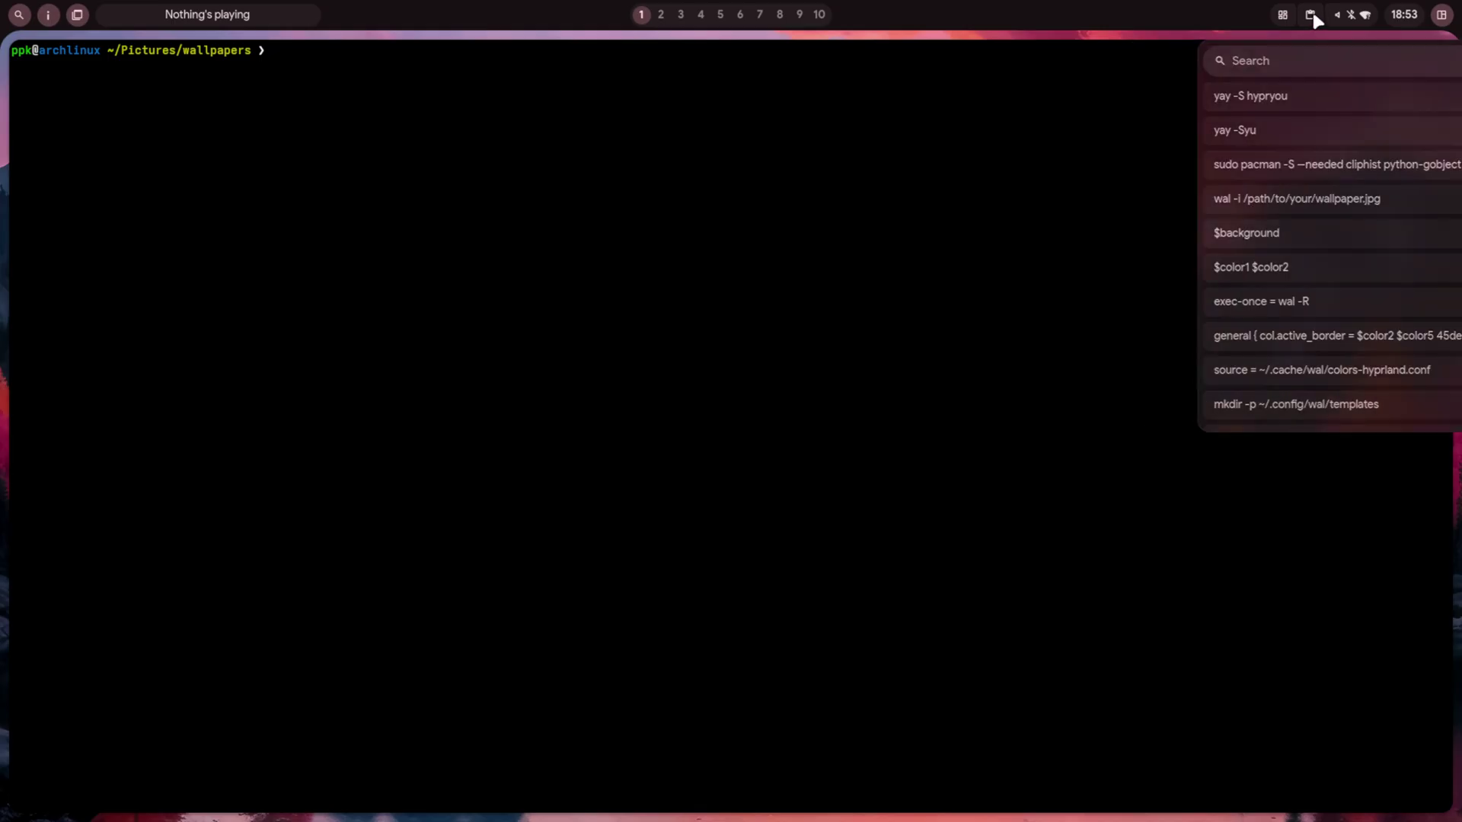
# - Try the pencil colour picker from quick settings, then close the quick-settings sidebar
pyautogui.click(1442, 17)
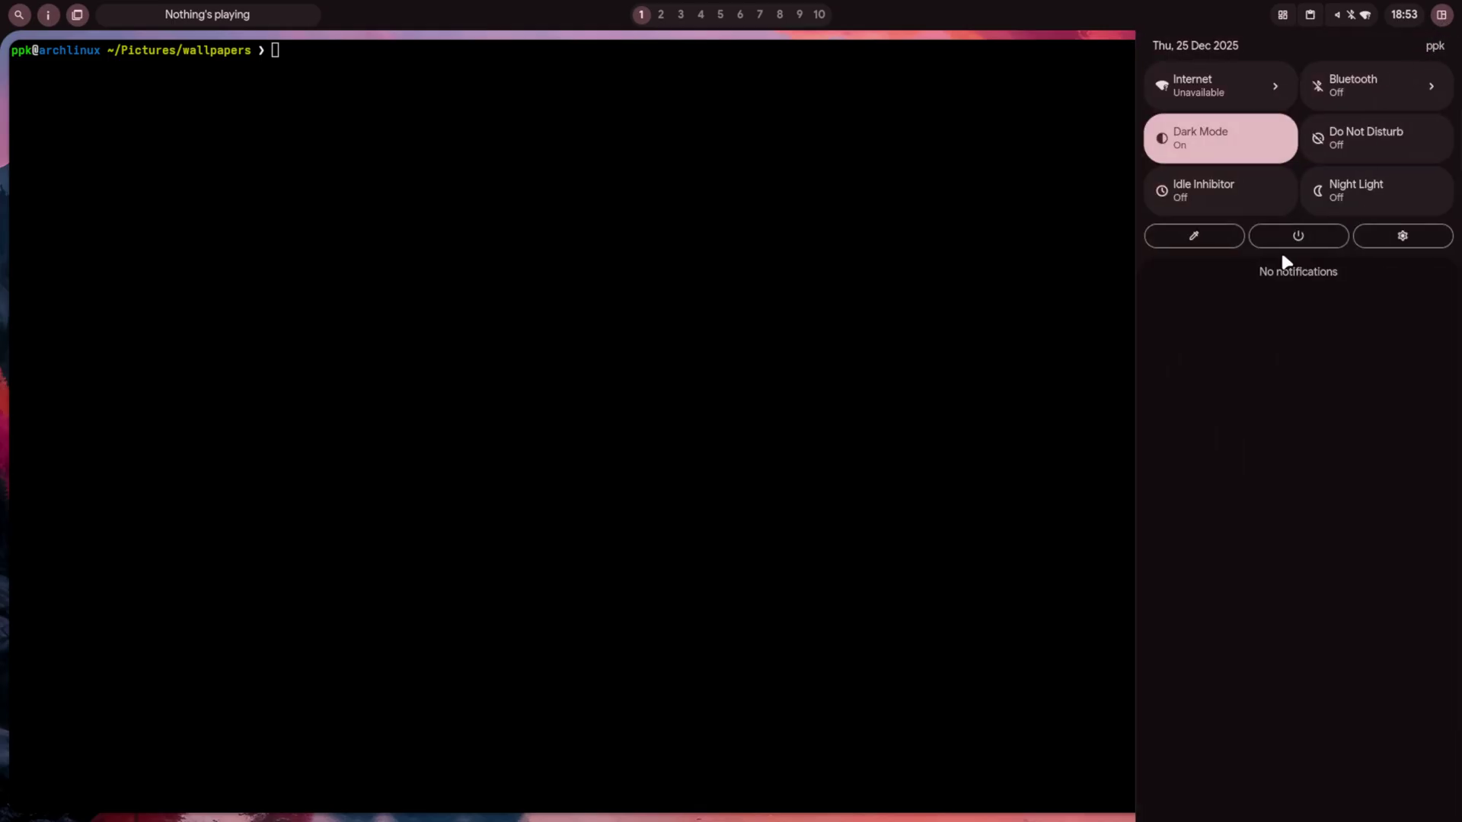
pyautogui.click(1201, 236)
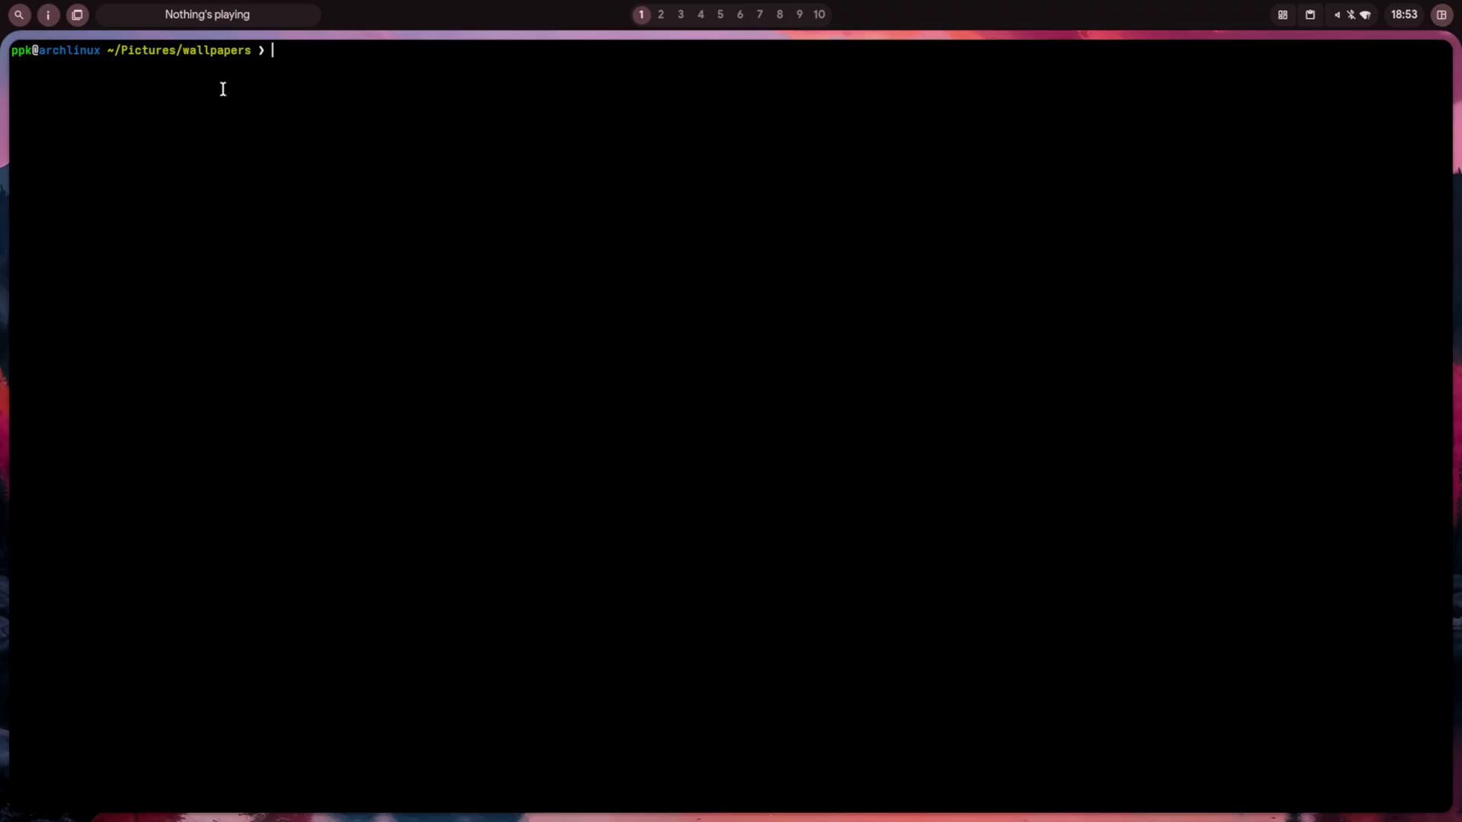
pyautogui.click(1442, 16)
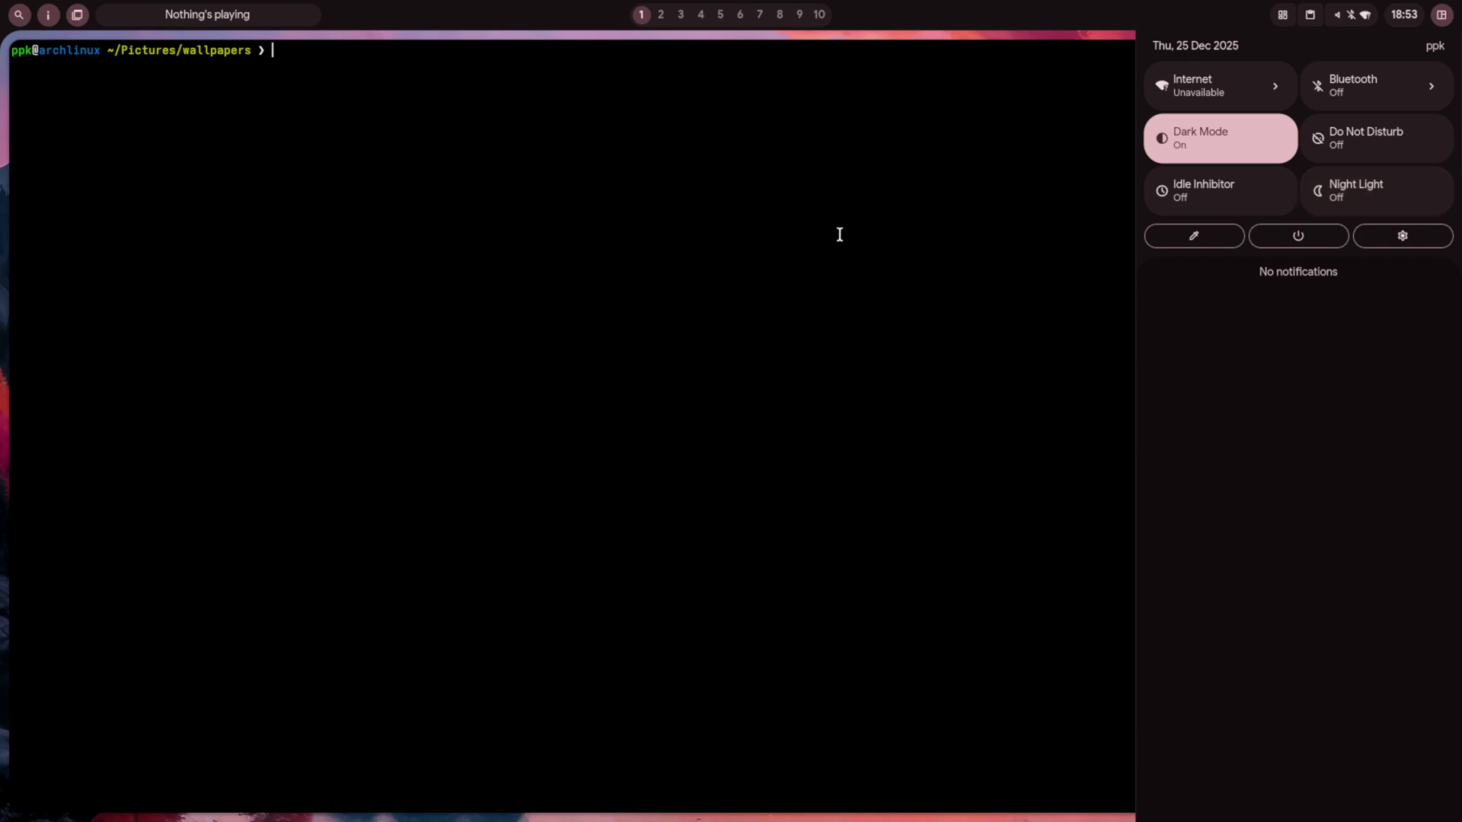
pyautogui.click(1443, 16)
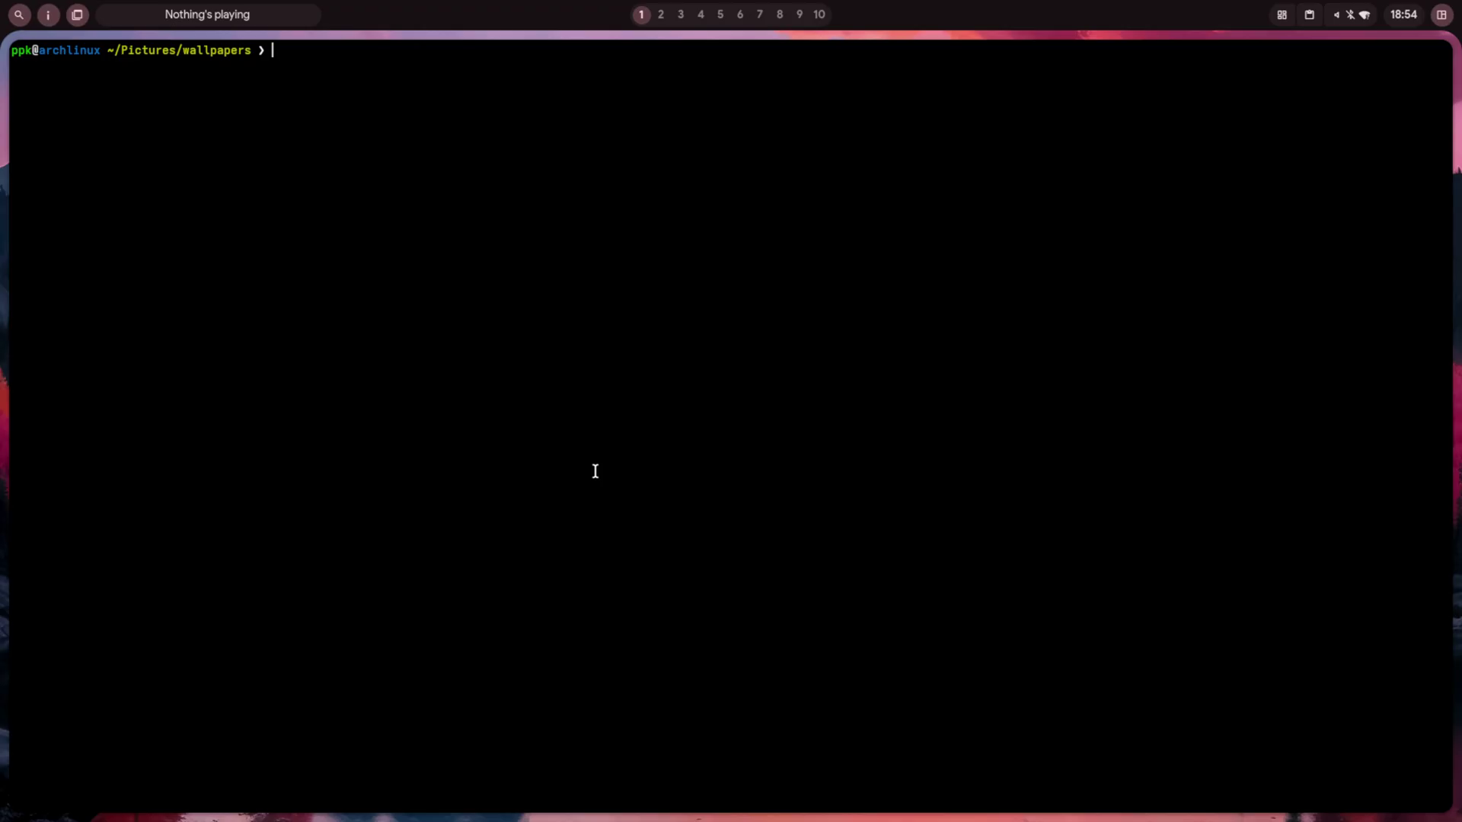
# - Close the terminal with Super+Q, switch to workspace 2, and open Settings from the quick-settings gear
pyautogui.press('super+q')
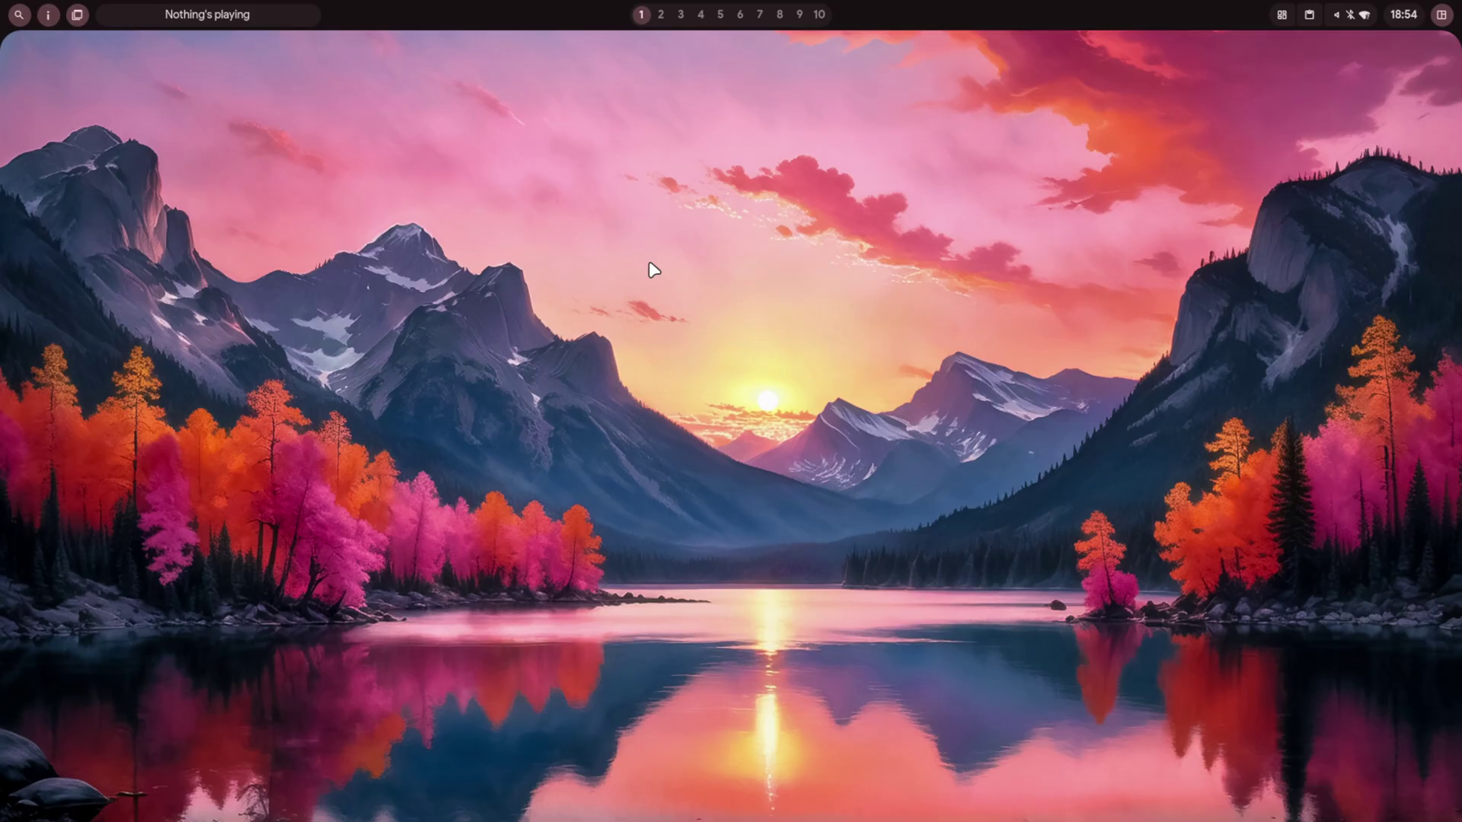
pyautogui.click(662, 14)
pyautogui.click(1441, 14)
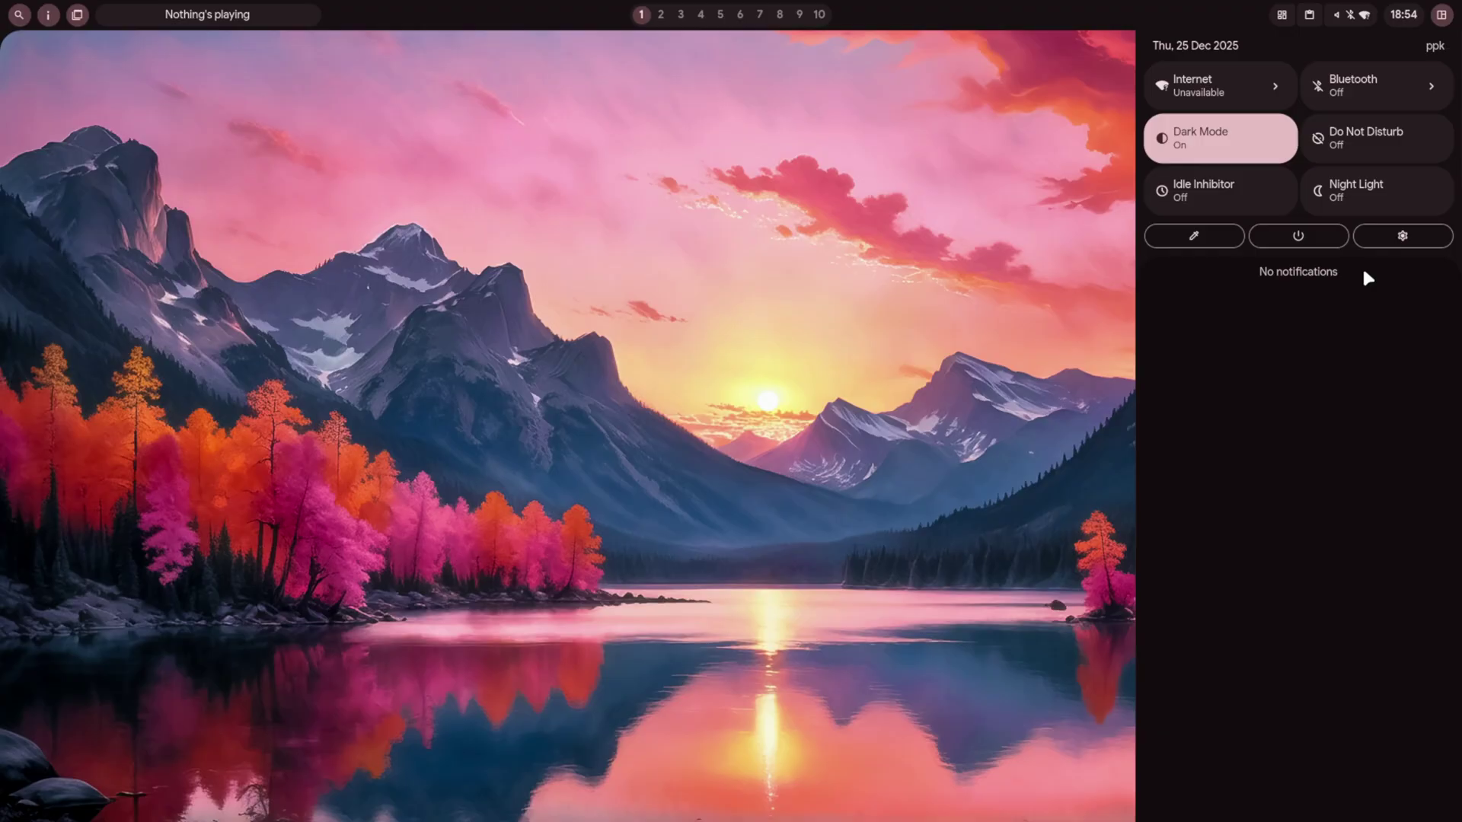
pyautogui.click(1400, 237)
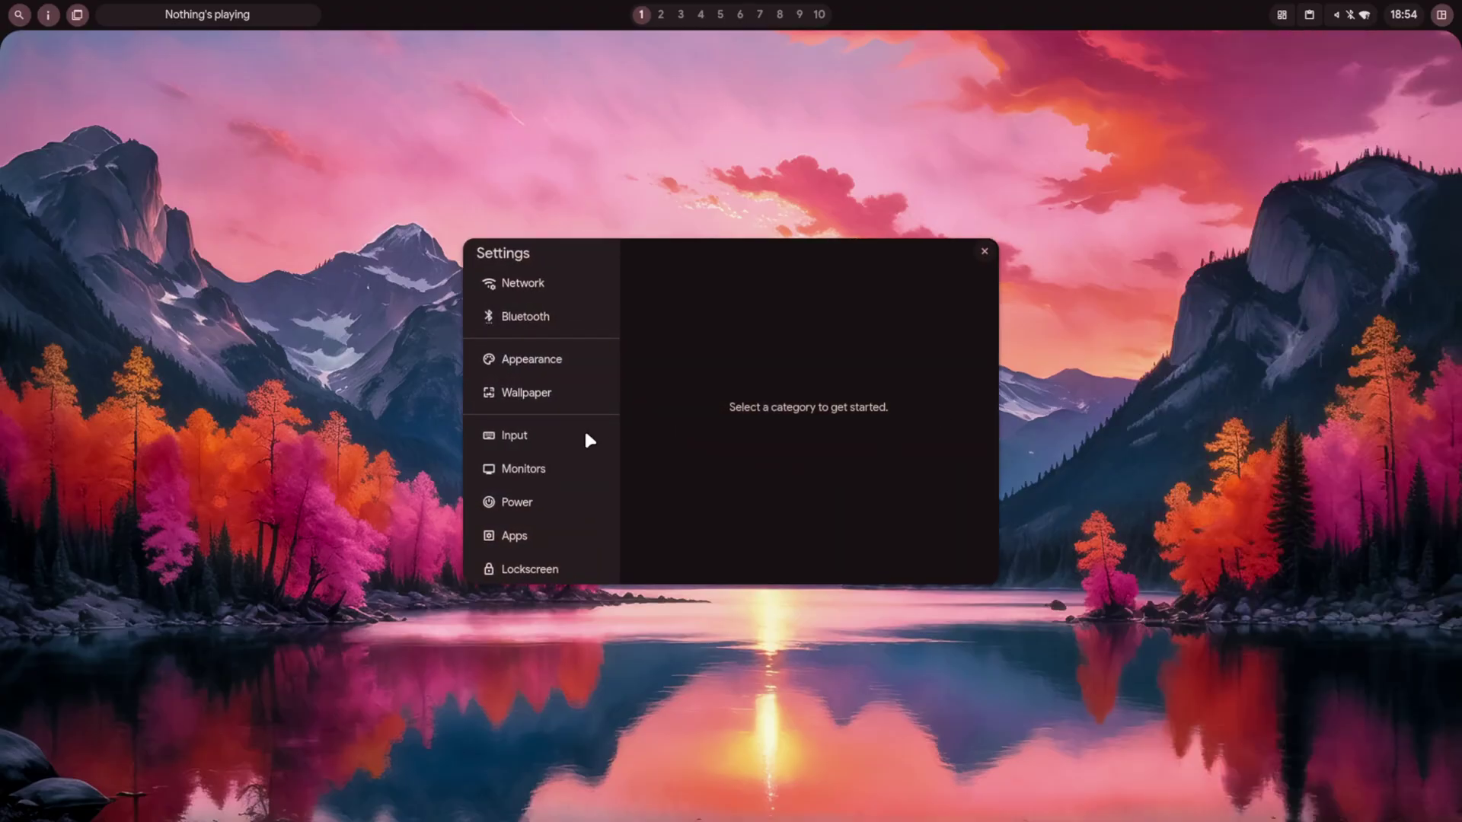
# - Show the Wallpaper page with default_wallpaper.jpg, nudge Settings left, then close it with Super+Q
pyautogui.click(555, 389)
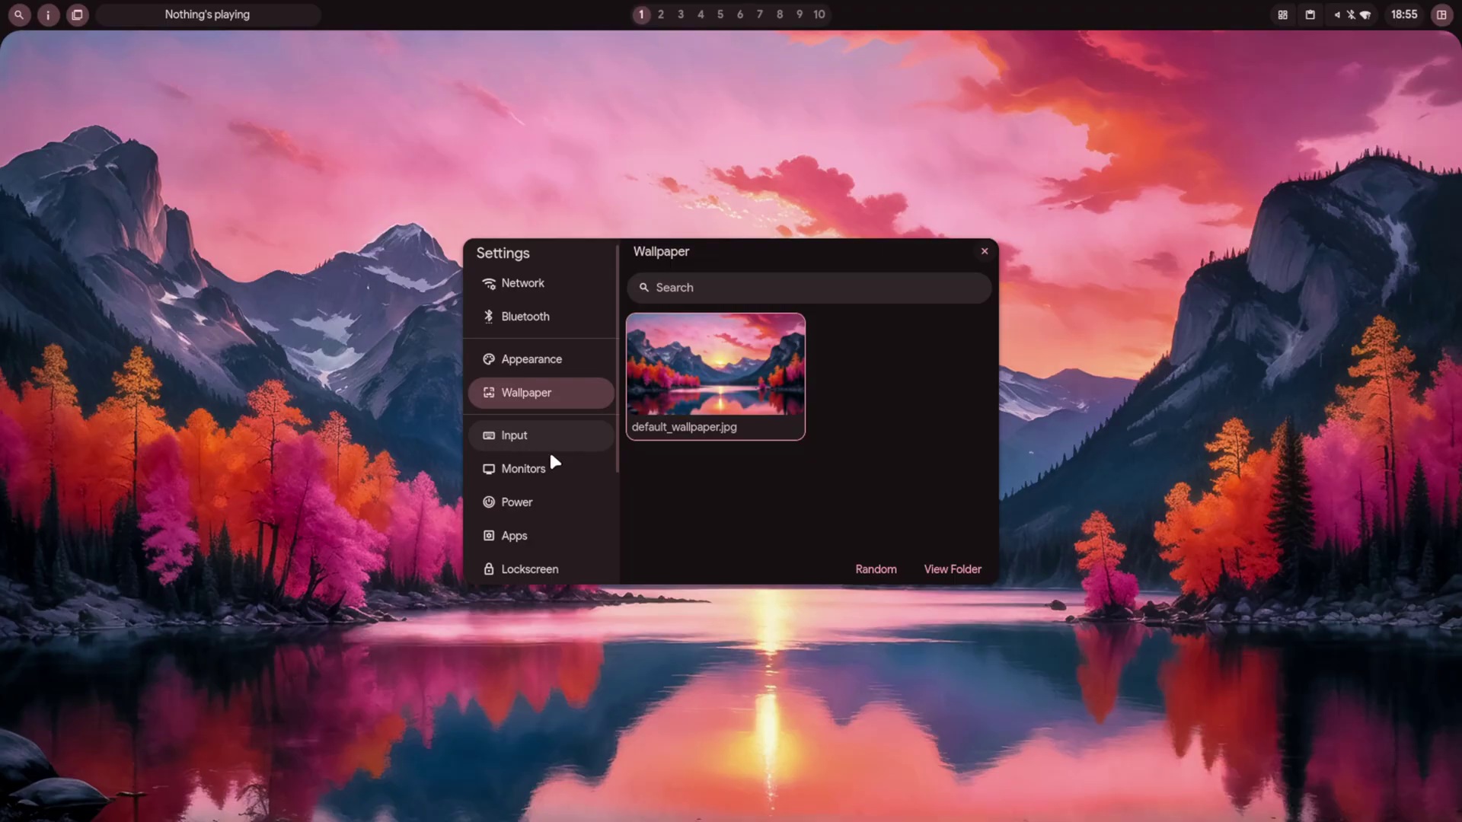
pyautogui.moveTo(839, 487); pyautogui.dragTo(706, 423)
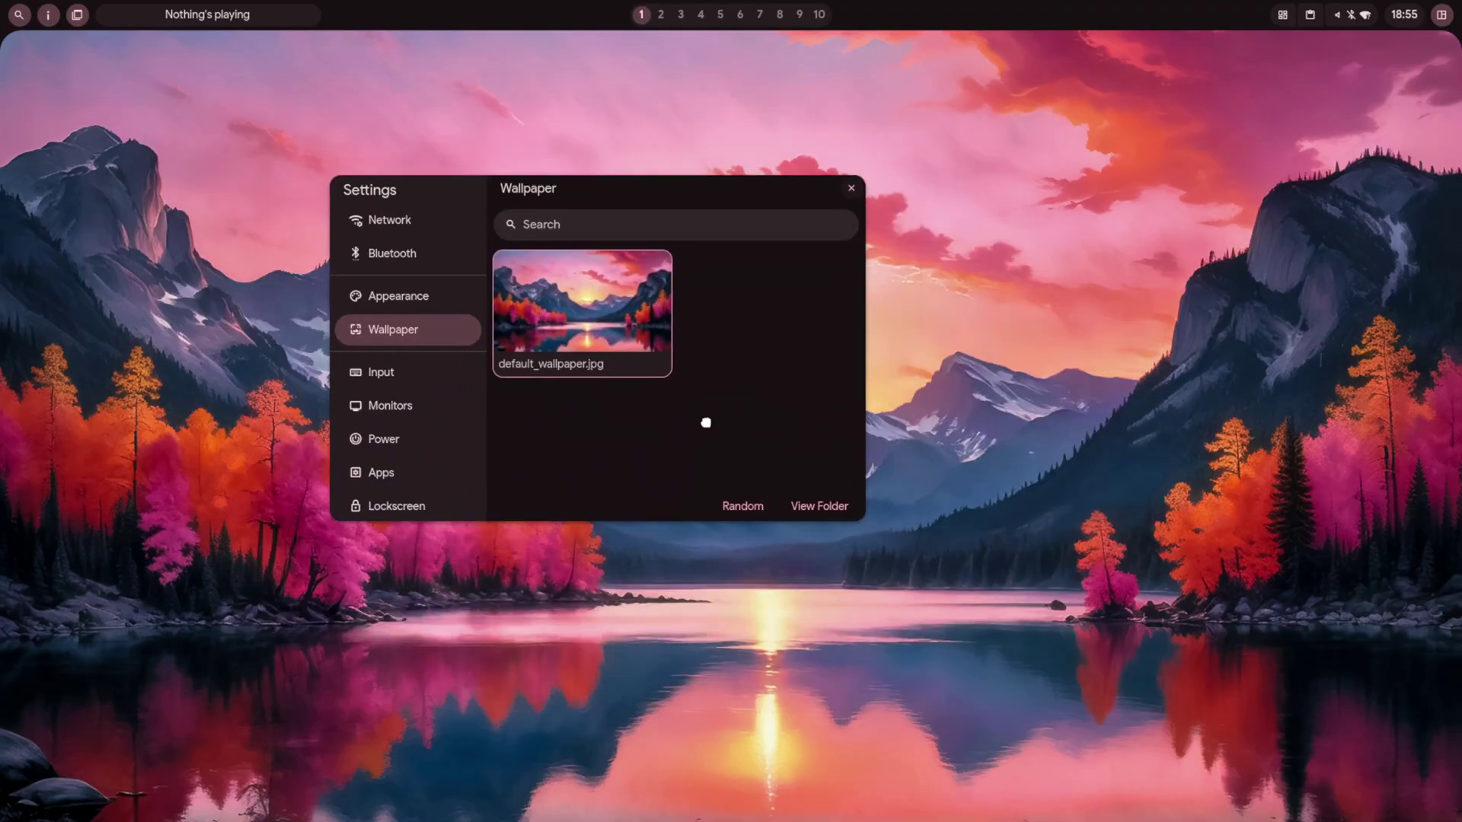
pyautogui.press('super+q')
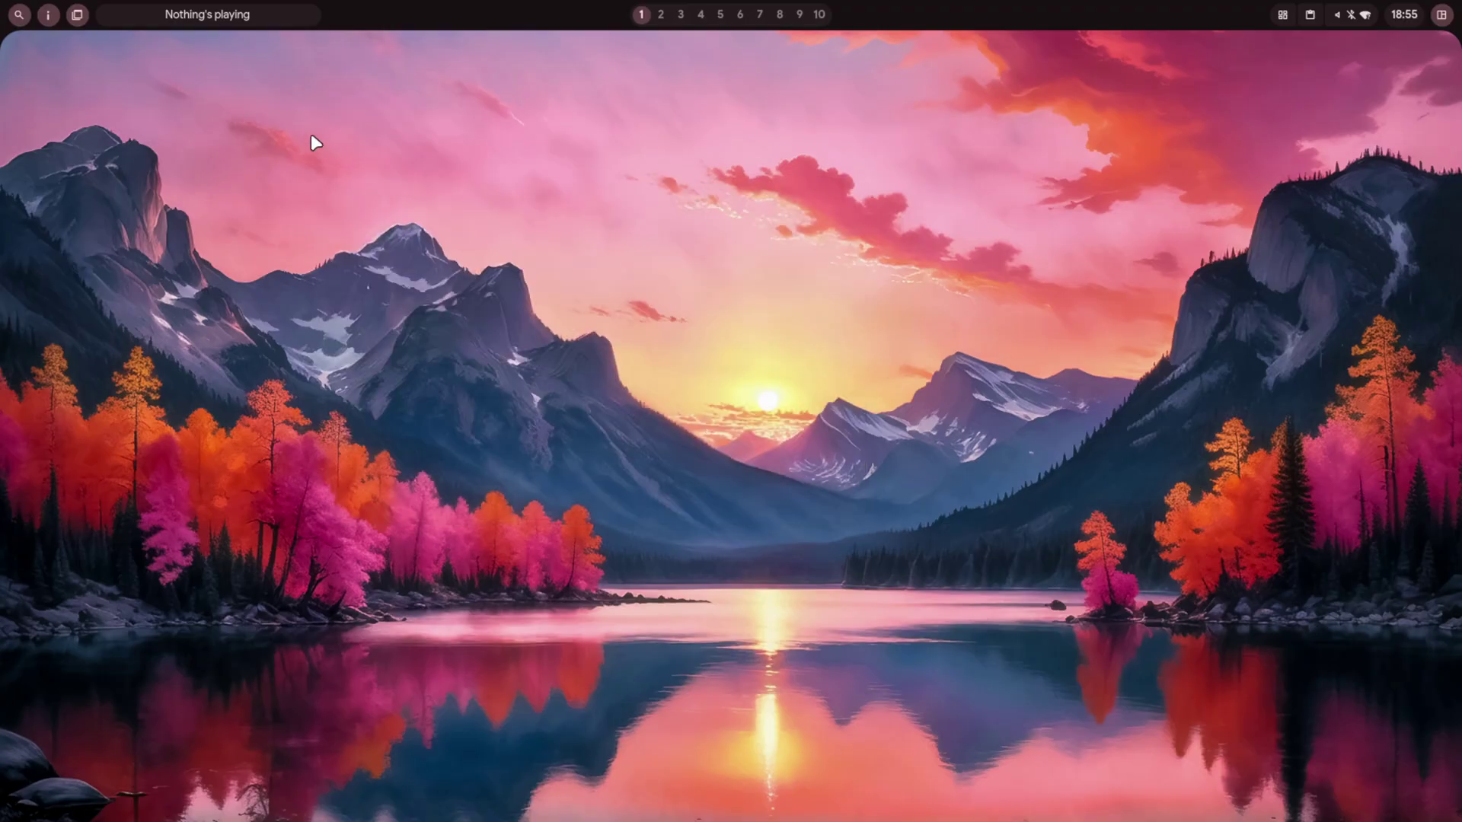
# - Launch kitty from the app launcher, try Timeshift and dismiss its password prompt, then launch Rofi
pyautogui.click(19, 17)
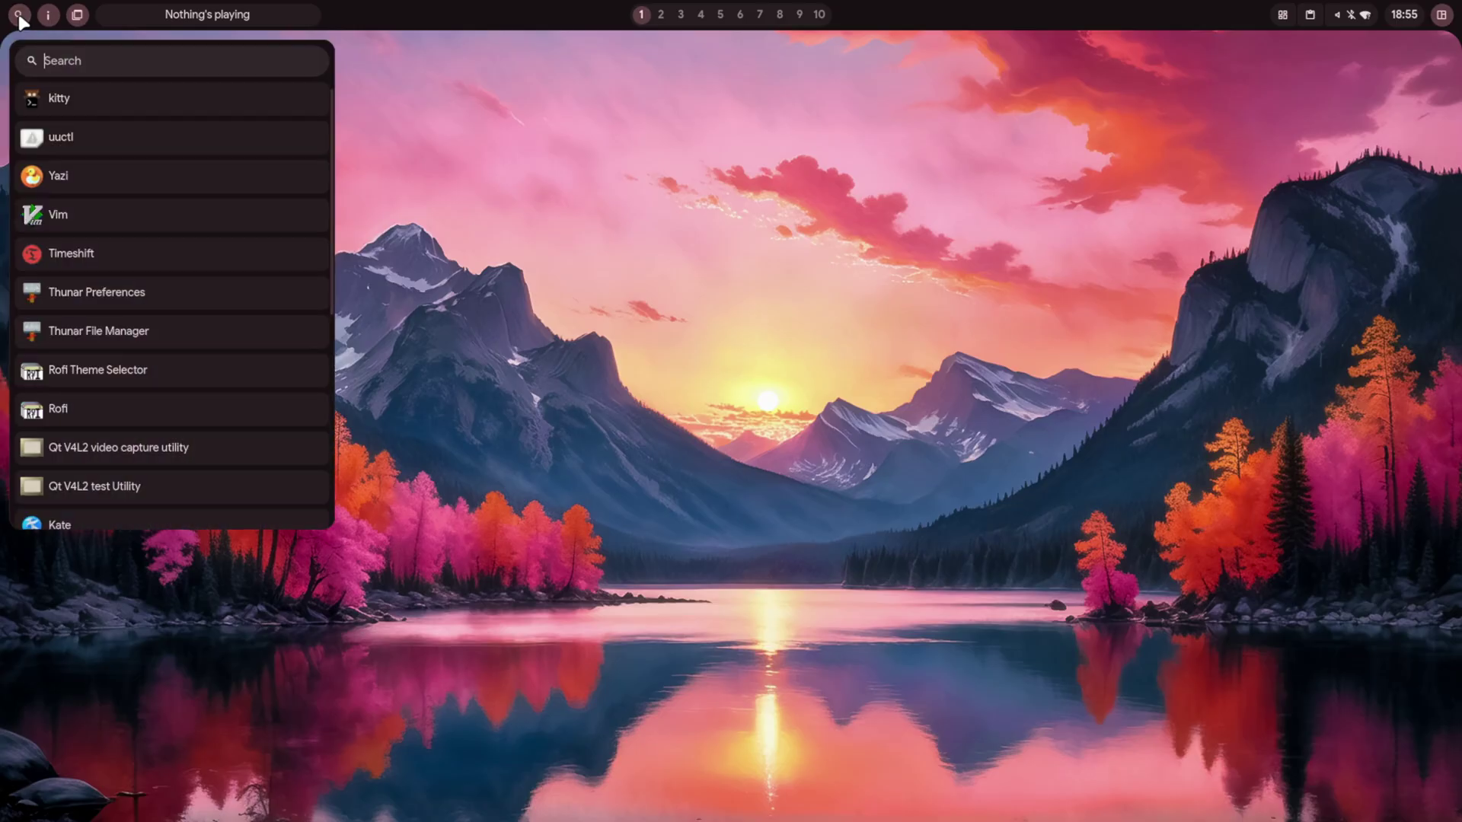
pyautogui.click(84, 107)
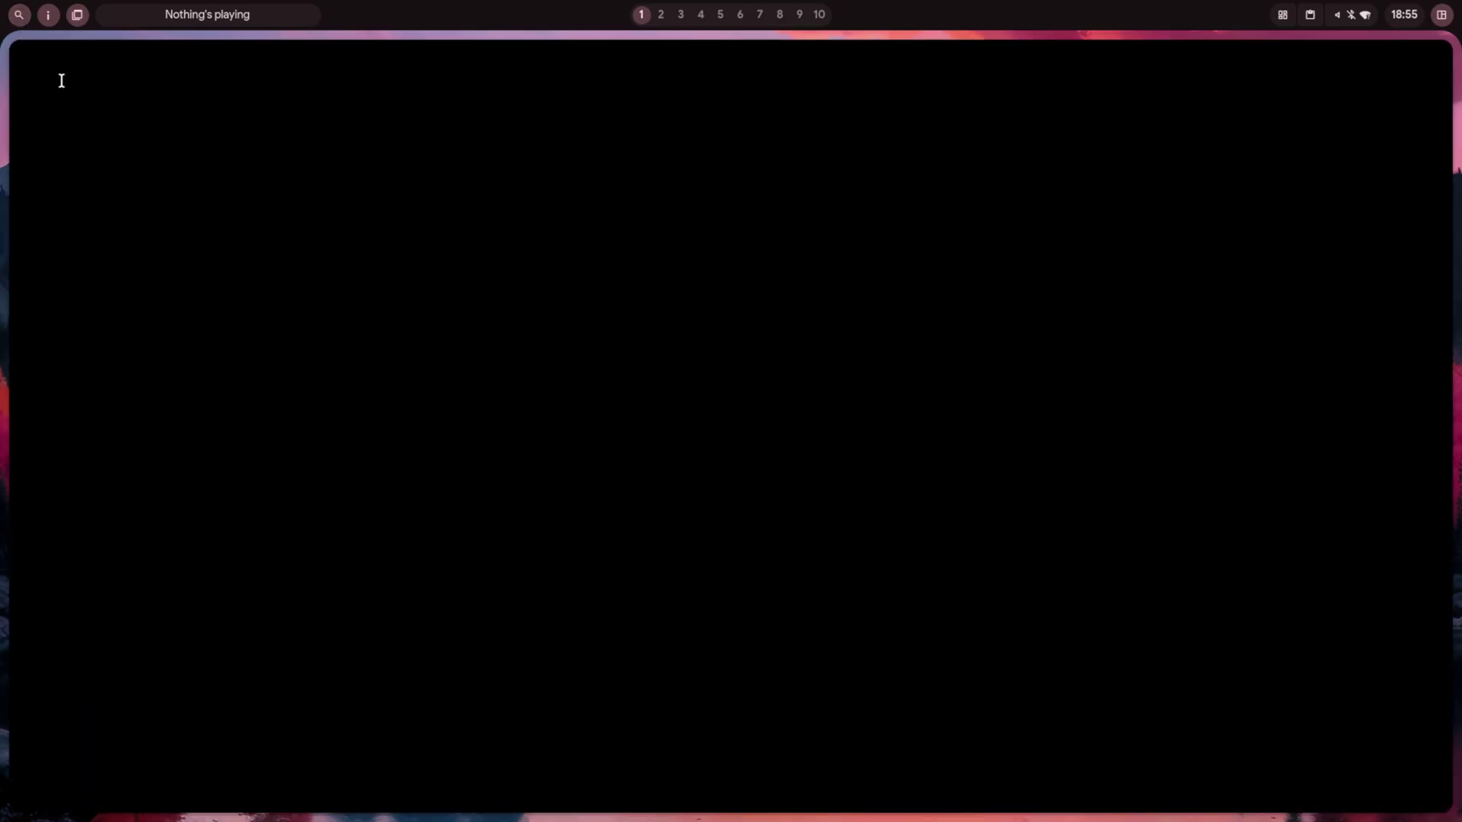
pyautogui.click(20, 18)
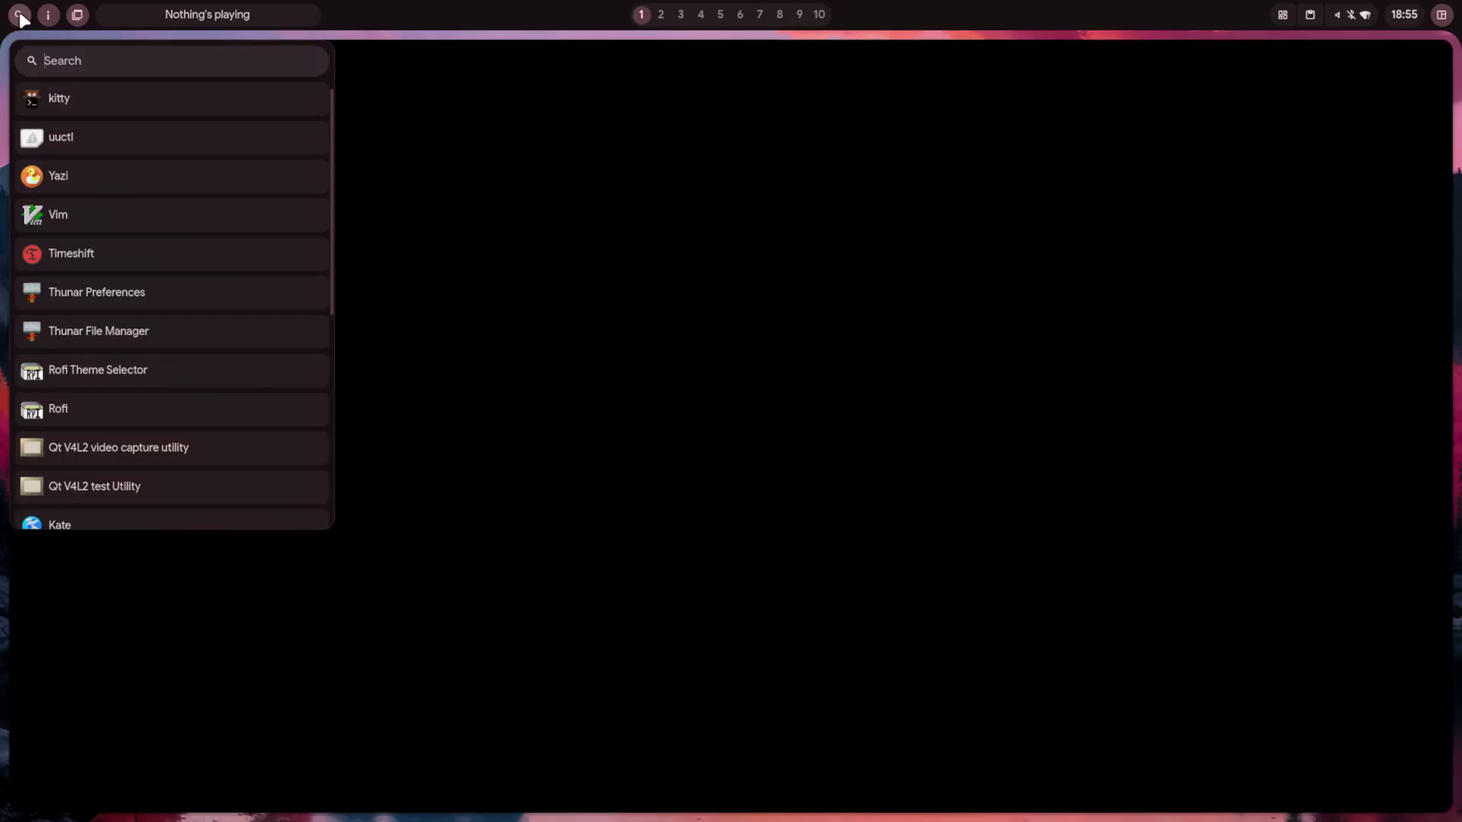
pyautogui.click(107, 251)
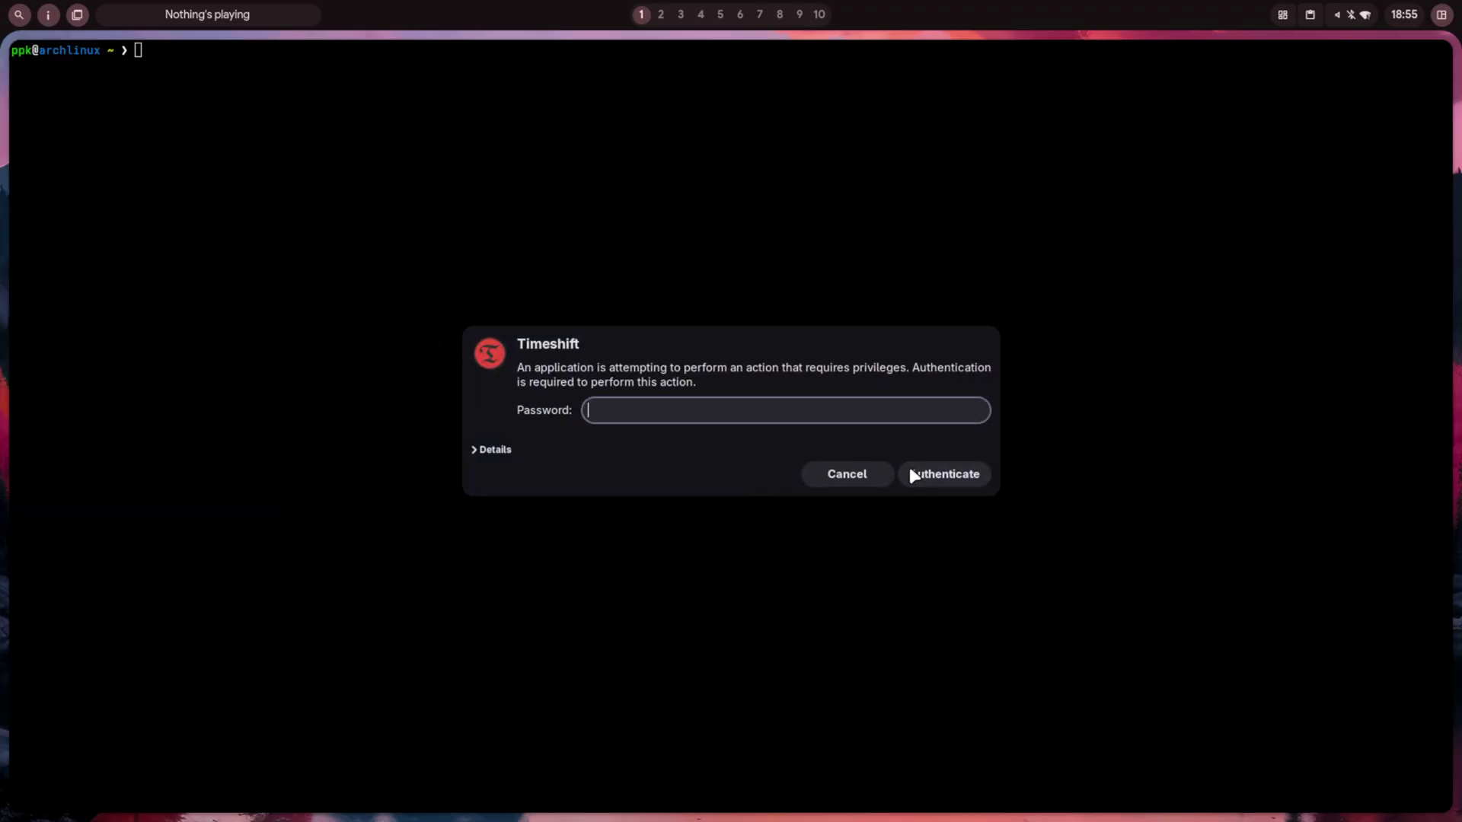
pyautogui.click(847, 473)
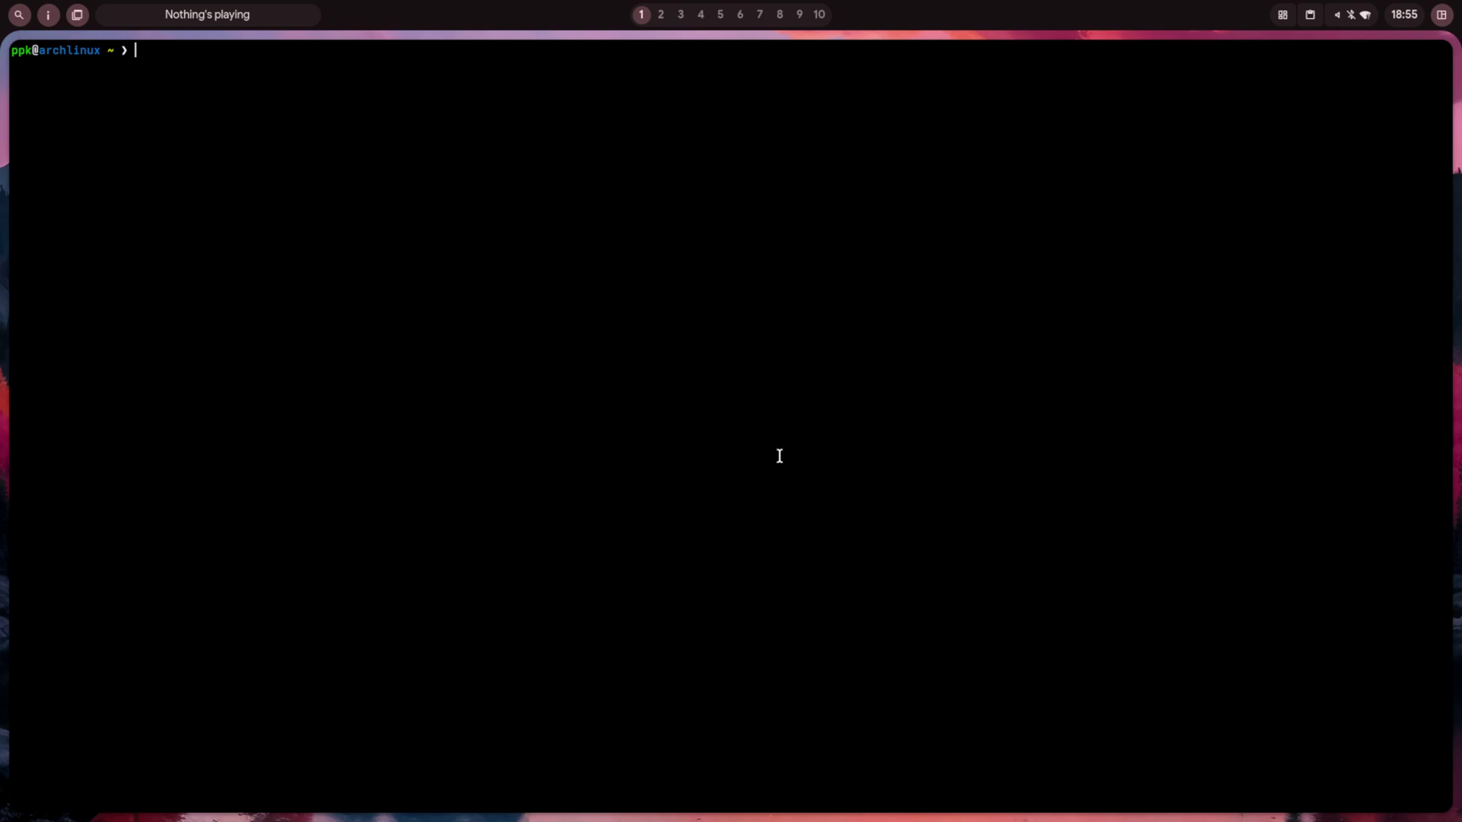
pyautogui.click(18, 15)
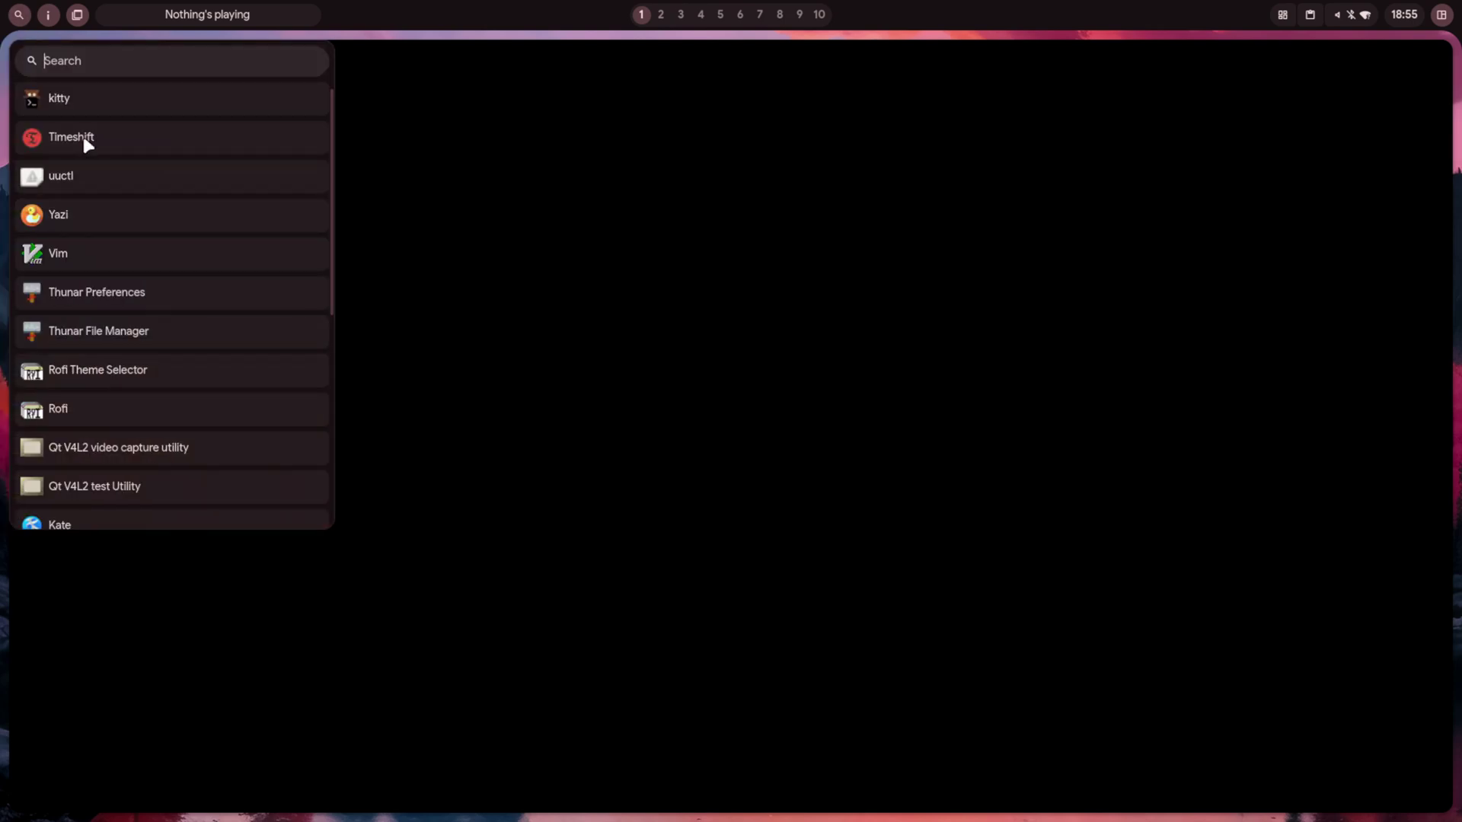
pyautogui.click(140, 407)
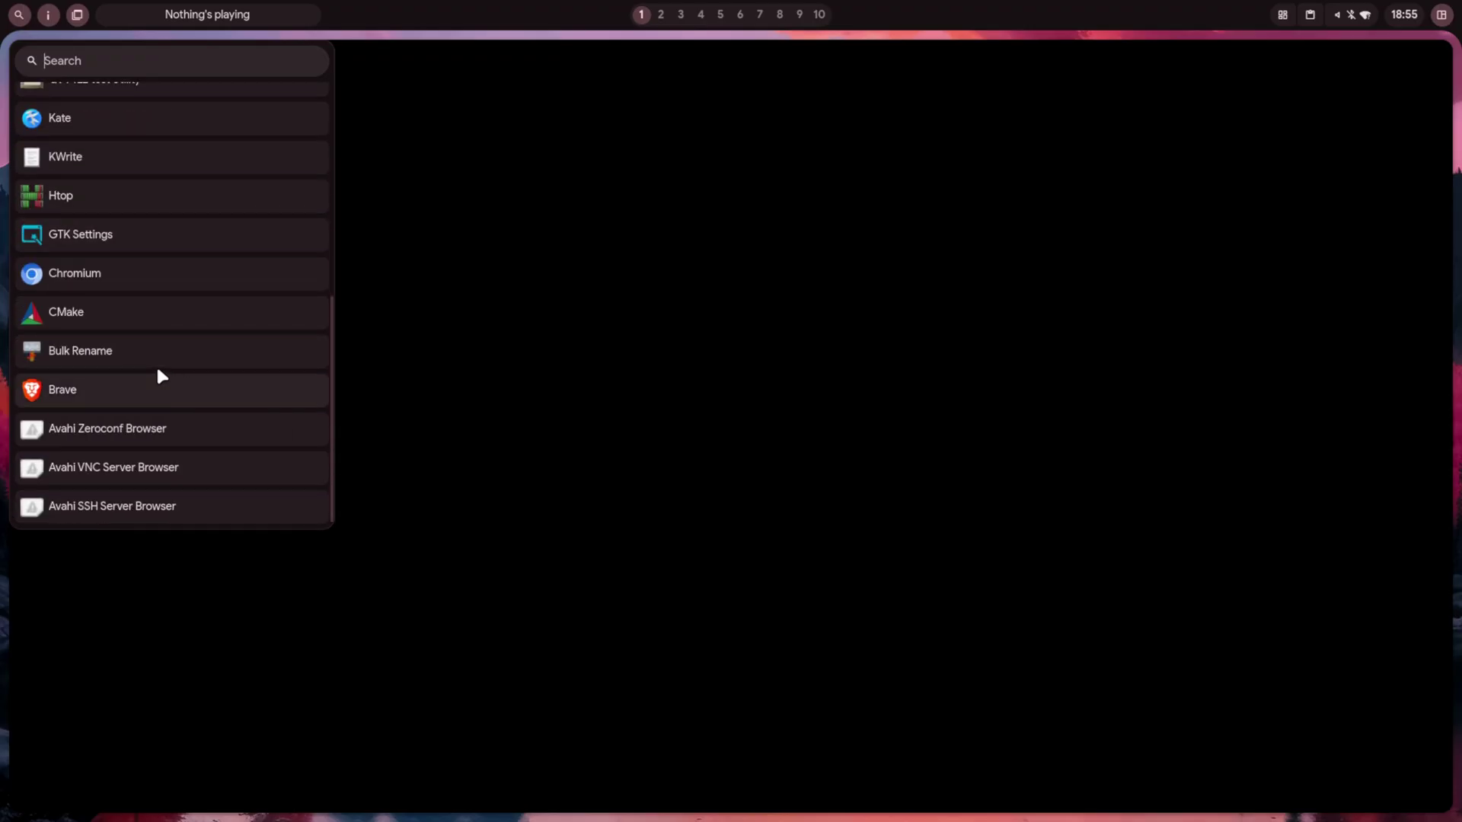
# - Launch Brave and rearrange tiles so the KDE Wallet dialog sits left of the terminal
pyautogui.click(109, 385)
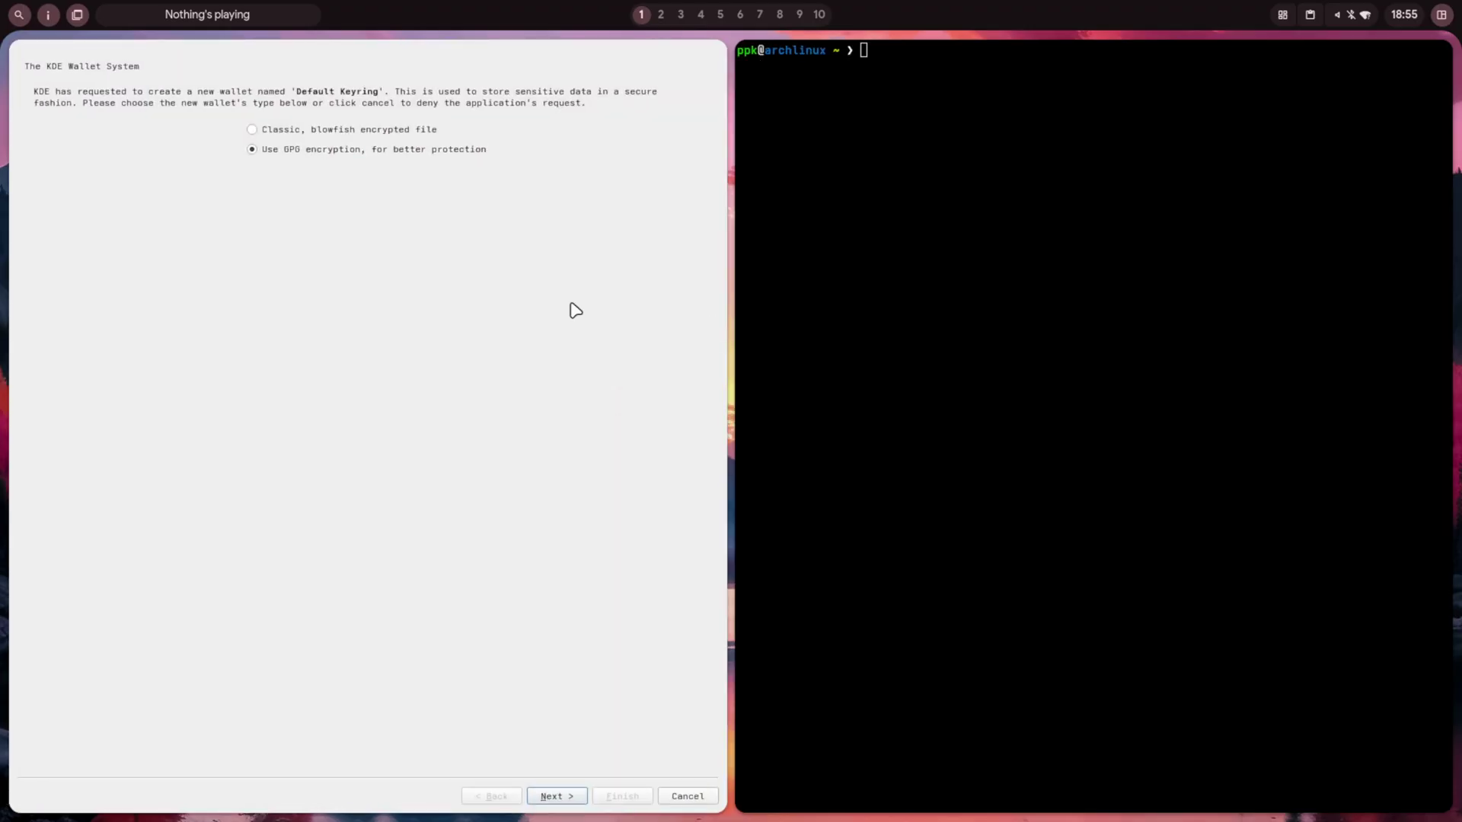
pyautogui.moveTo(1002, 317); pyautogui.dragTo(329, 421)
pyautogui.moveTo(1034, 376); pyautogui.dragTo(329, 434)
# - Toggle the media players panel with Super+M, then show the speakers and playback audio controls
pyautogui.press('super+m')
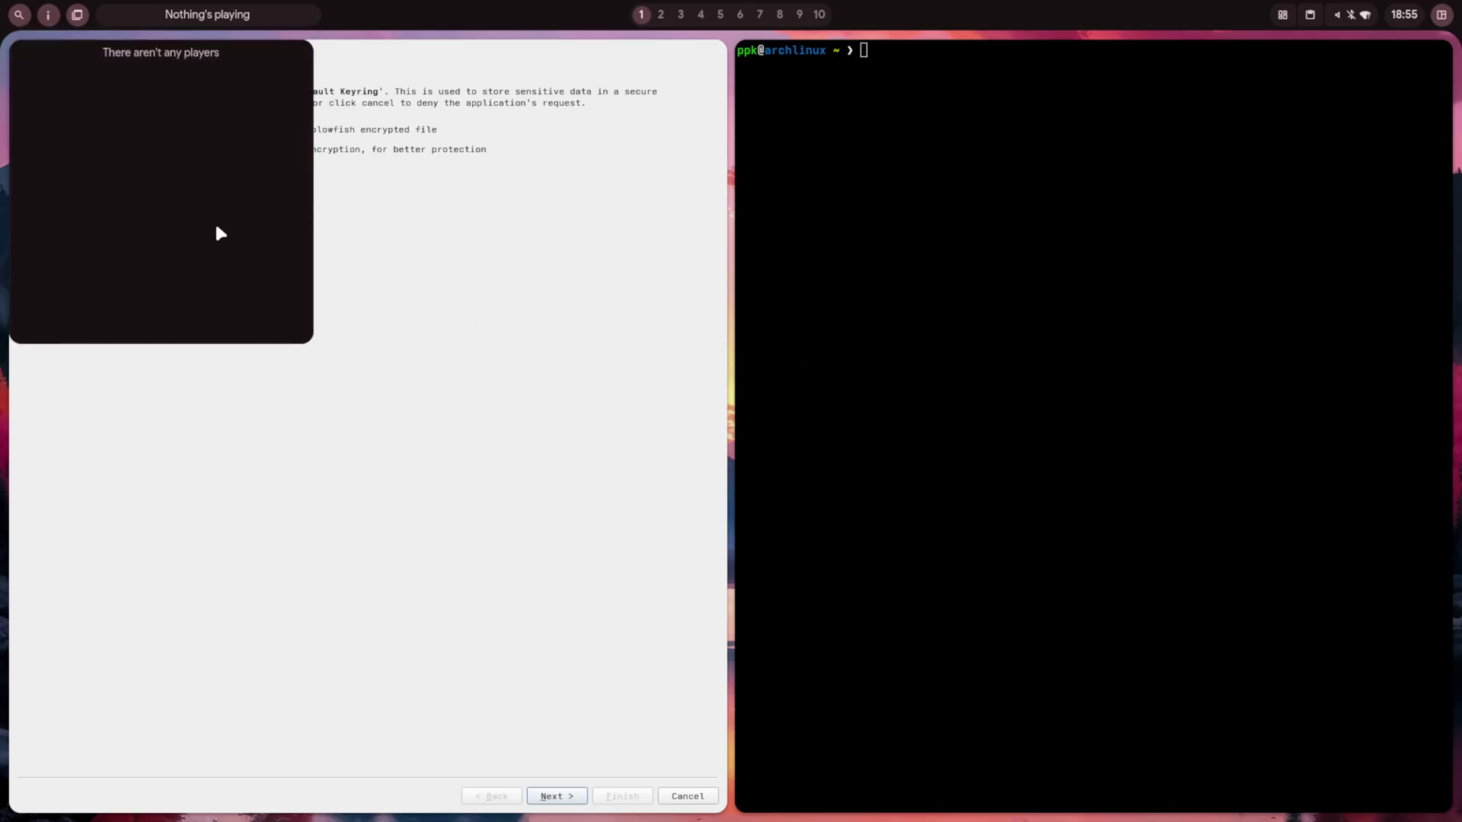
pyautogui.press('super+m')
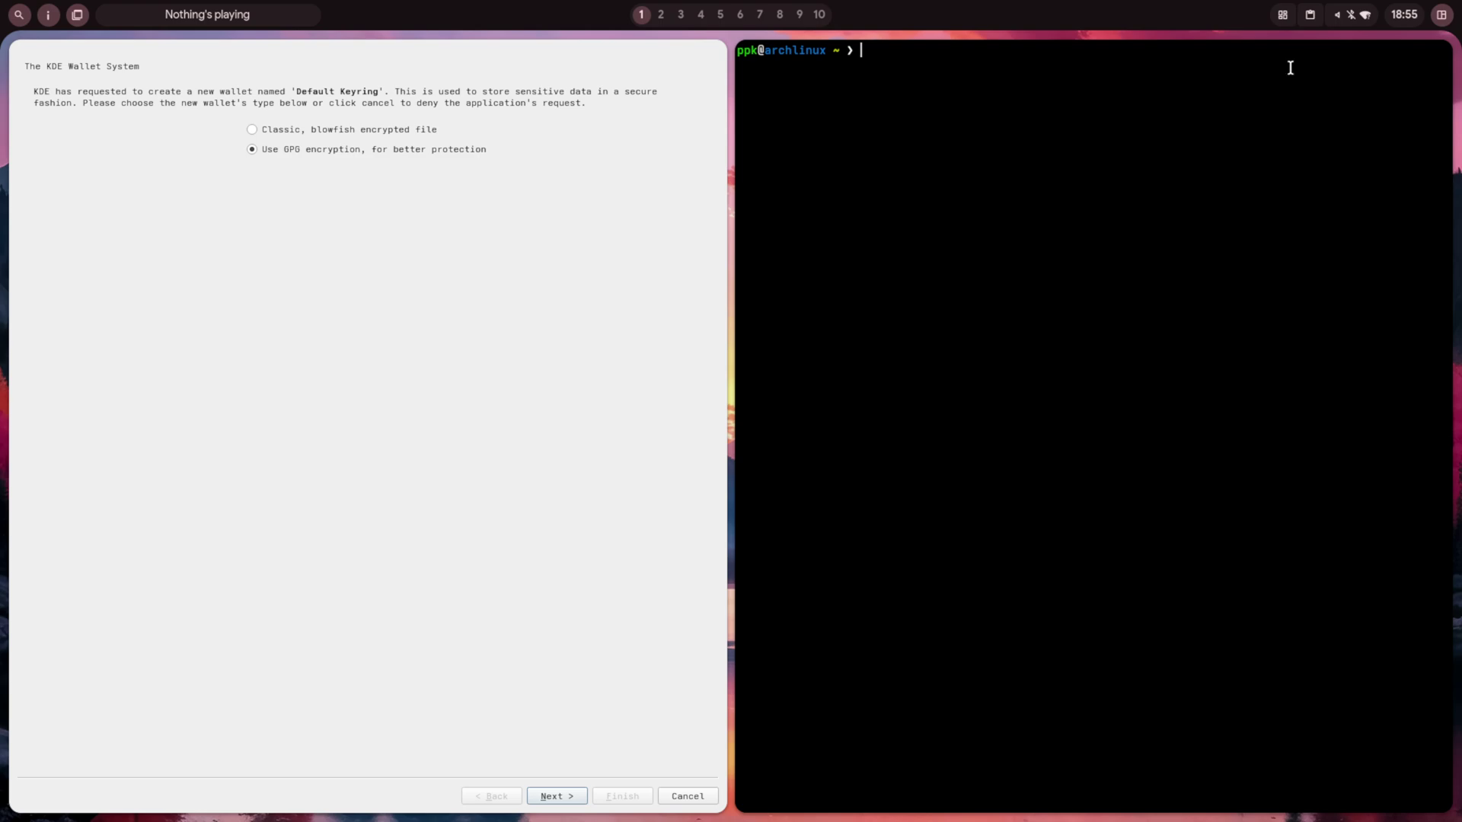
pyautogui.click(1337, 17)
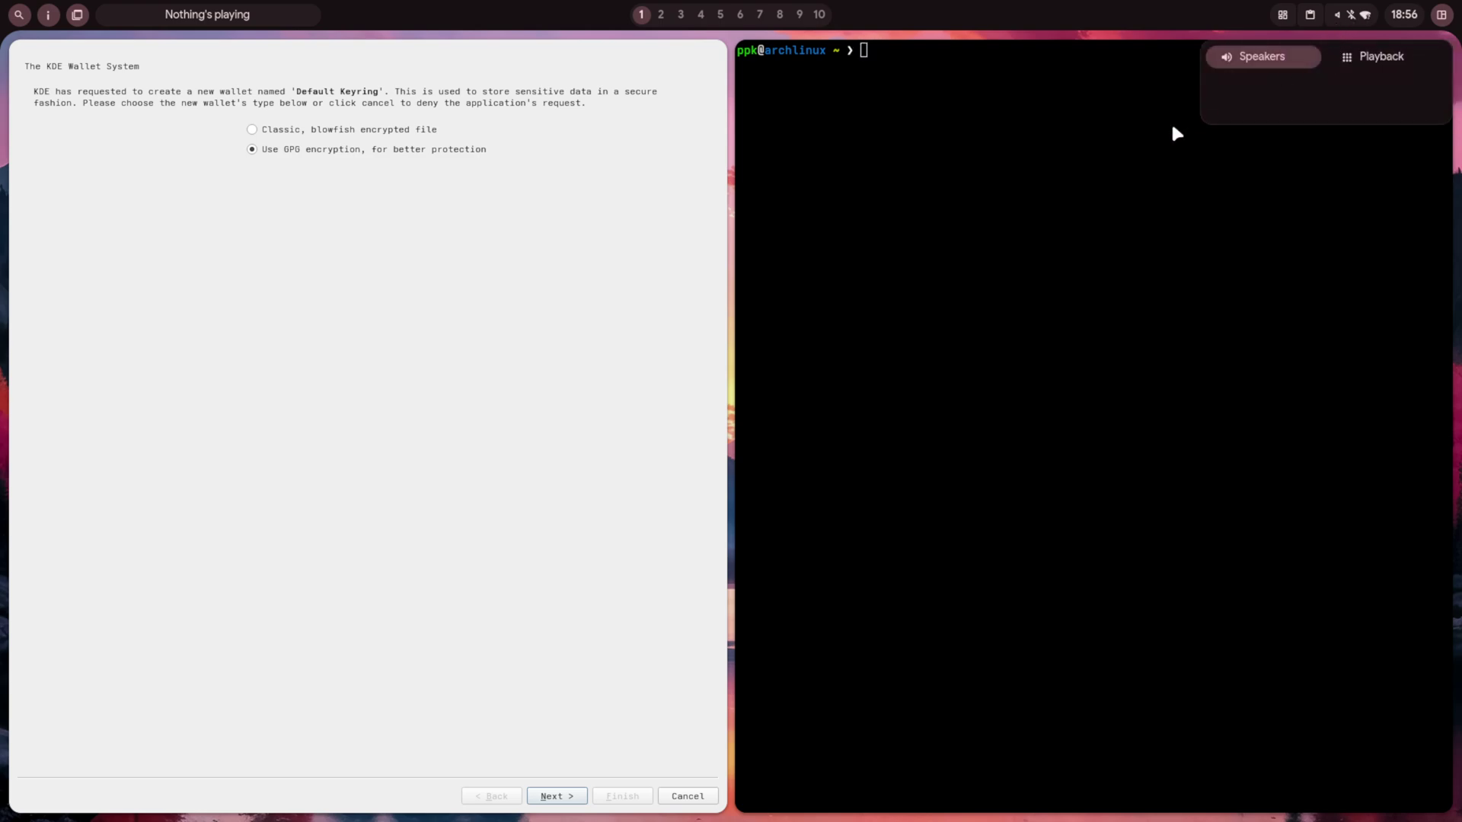